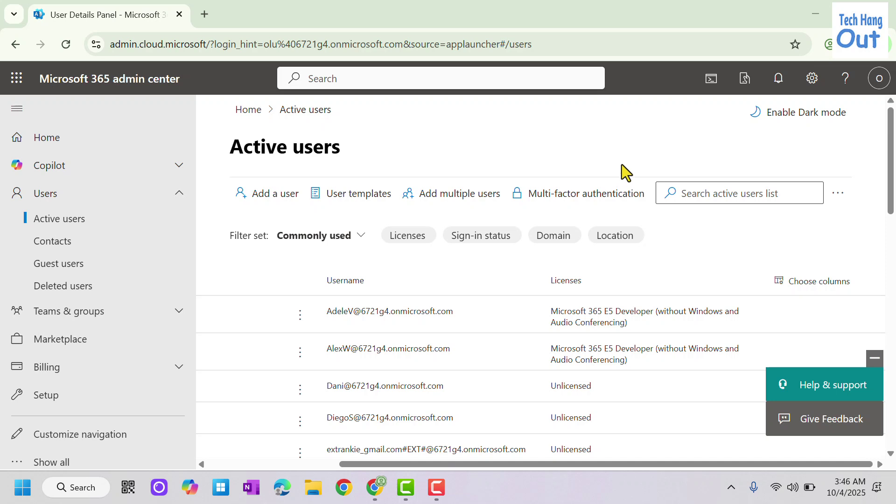
- Collapse the help and feedback shortcuts and the navigation pane around the Active users list
{"action": "left_click", "coordinate": [874, 358]}
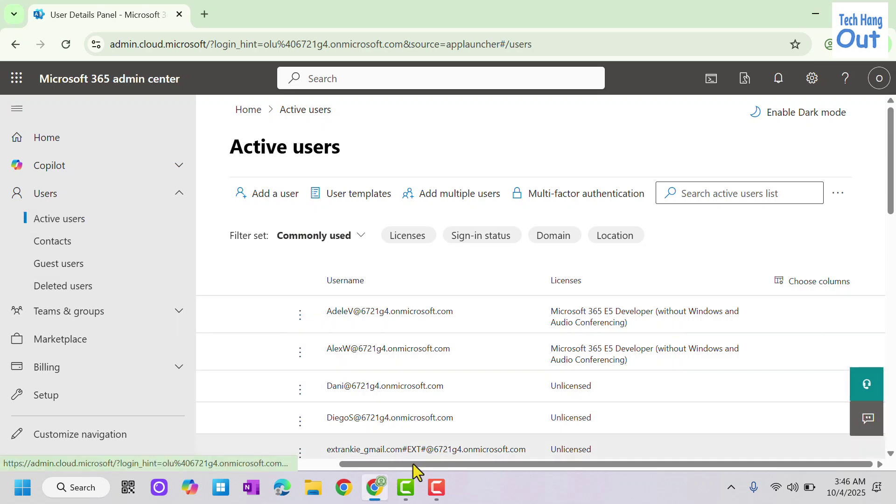
{"action": "left_click_drag", "start_coordinate": [386, 464], "coordinate": [190, 461]}
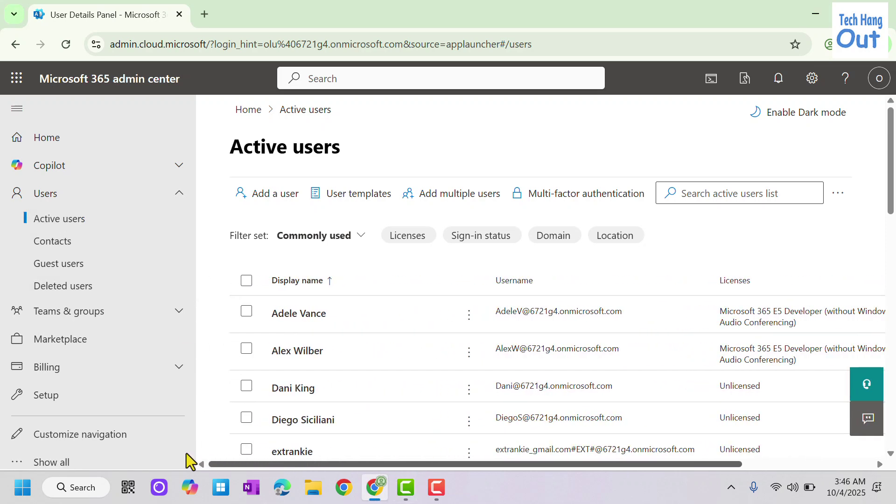
{"action": "left_click", "coordinate": [58, 242]}
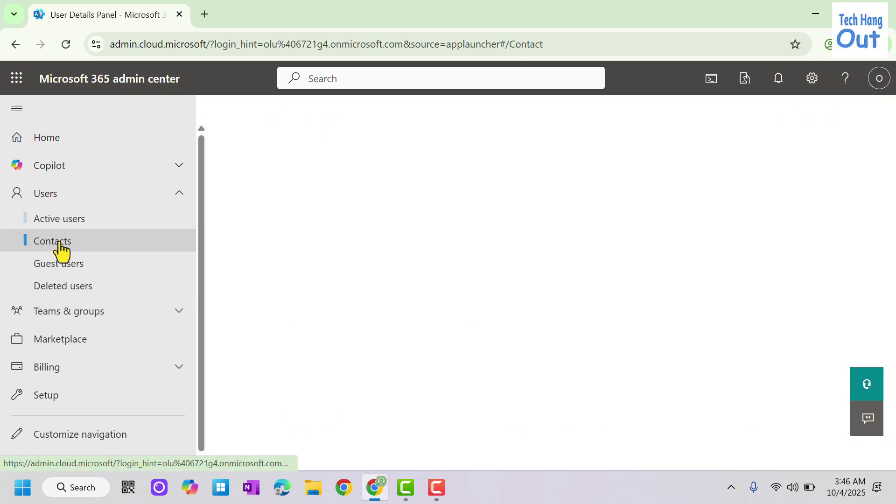
{"action": "left_click", "coordinate": [70, 221]}
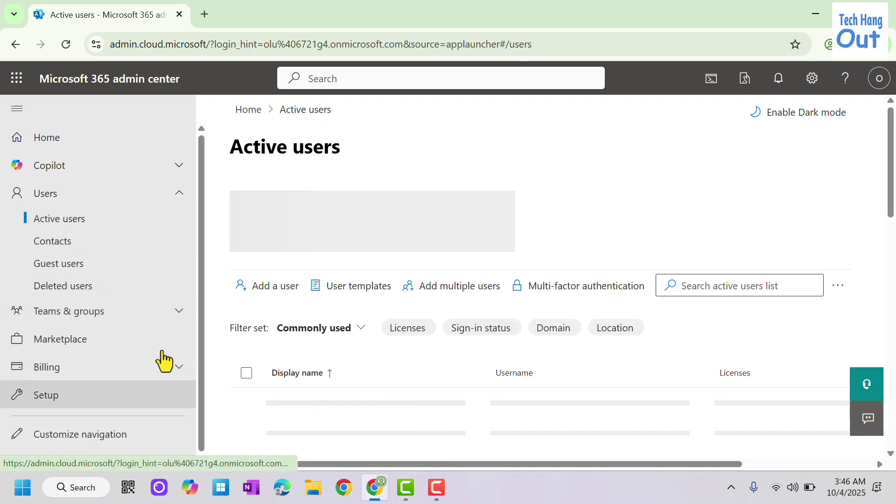
{"action": "left_click", "coordinate": [14, 111]}
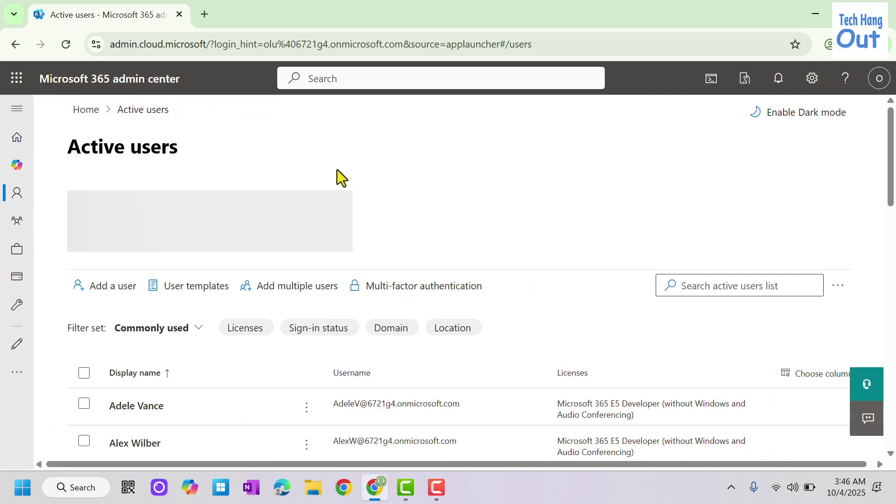
- Create a link to the OneDrive files of the first user in the Active users list
{"action": "scroll", "coordinate": [444, 219], "scroll_direction": "down", "scroll_amount": 3}
{"action": "scroll", "coordinate": [495, 216], "scroll_direction": "up", "scroll_amount": 3}
{"action": "scroll", "coordinate": [166, 282], "scroll_direction": "down", "scroll_amount": 2}
{"action": "left_click", "coordinate": [136, 338]}
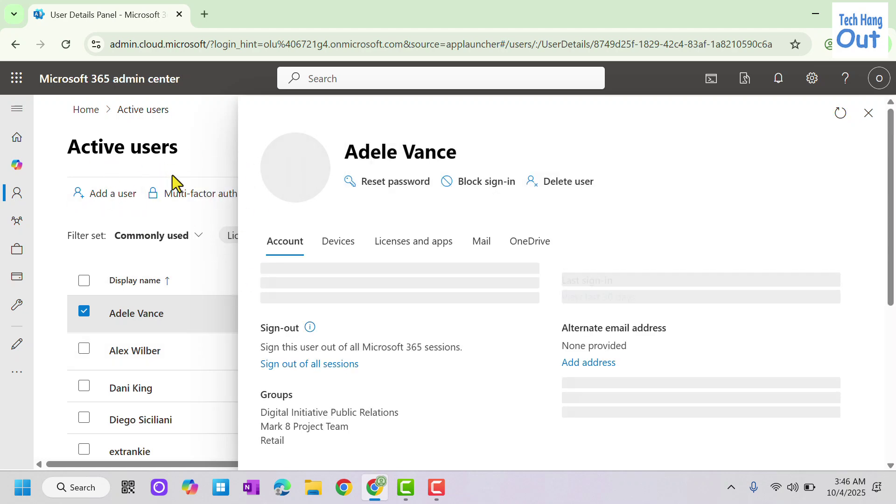
{"action": "left_click", "coordinate": [522, 256]}
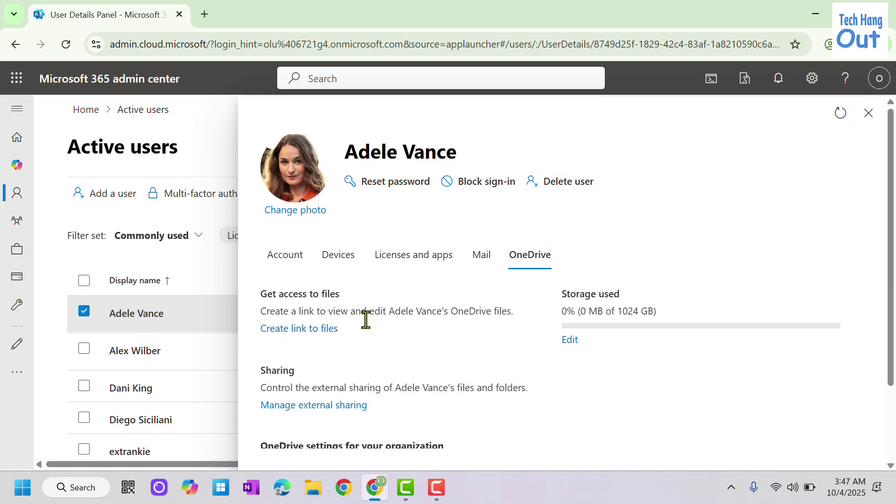
{"action": "left_click", "coordinate": [290, 329]}
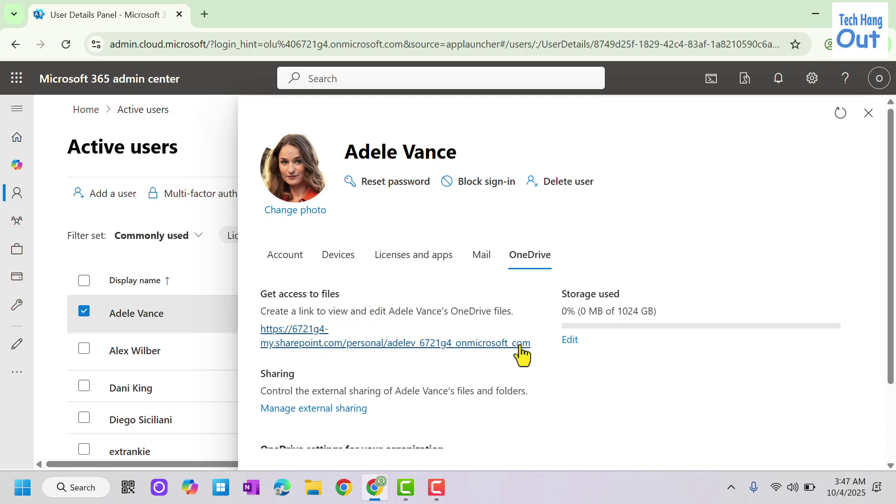
- Open the first user's OneDrive link, examine the personal files and Our files, and close OneDrive
{"action": "left_click_drag", "start_coordinate": [531, 344], "coordinate": [253, 329]}
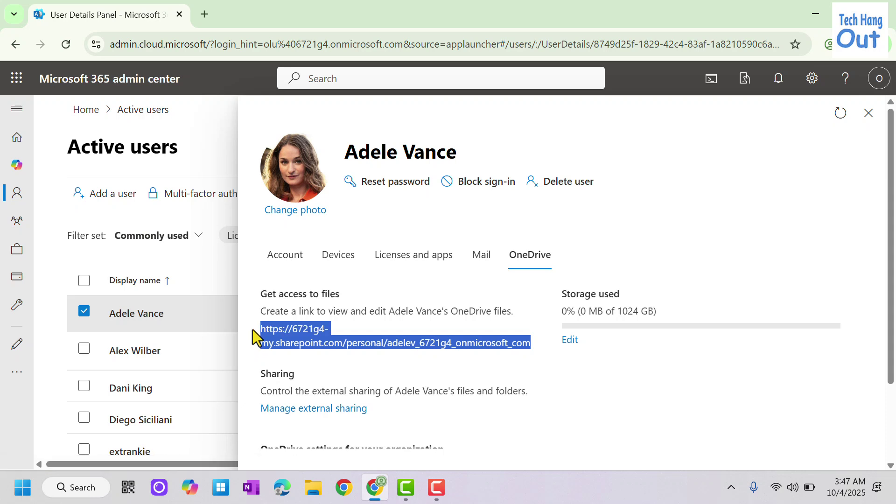
{"action": "left_click", "coordinate": [385, 350]}
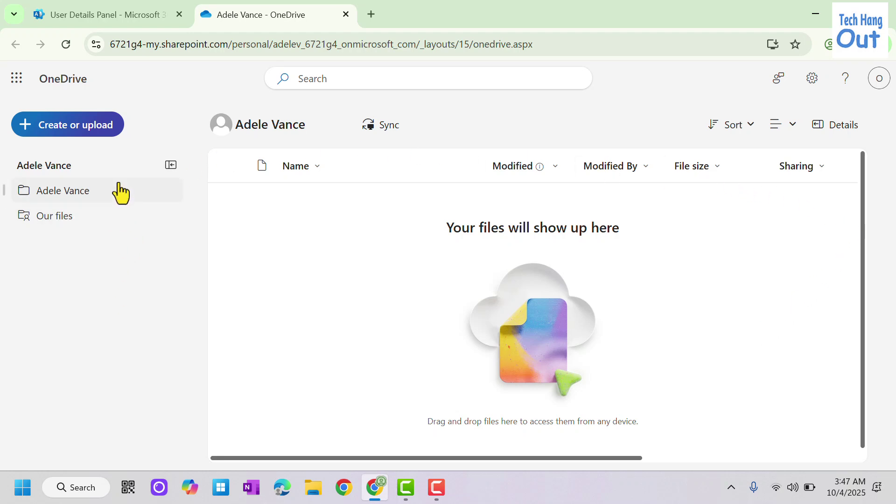
{"action": "left_click", "coordinate": [66, 226]}
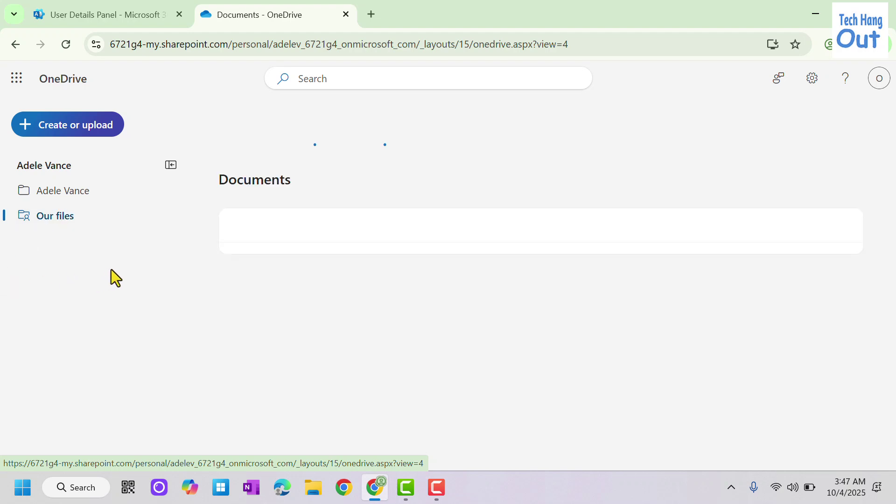
{"action": "left_click", "coordinate": [80, 201]}
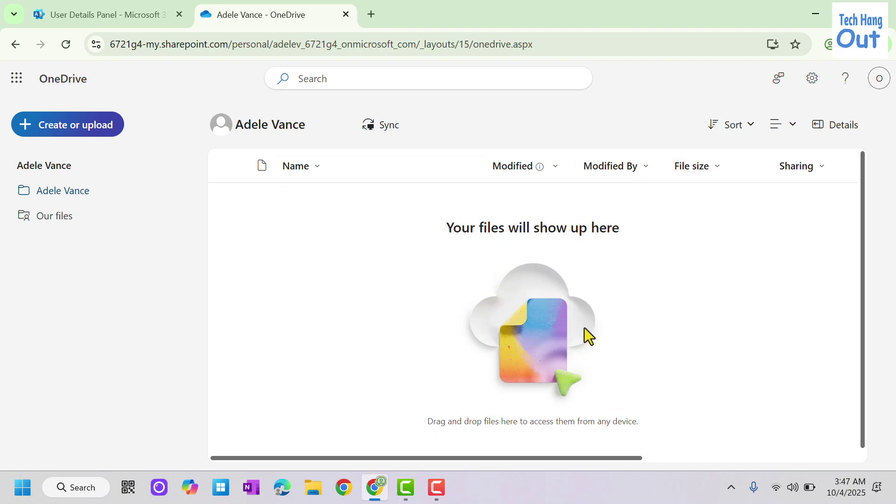
{"action": "left_click", "coordinate": [345, 14]}
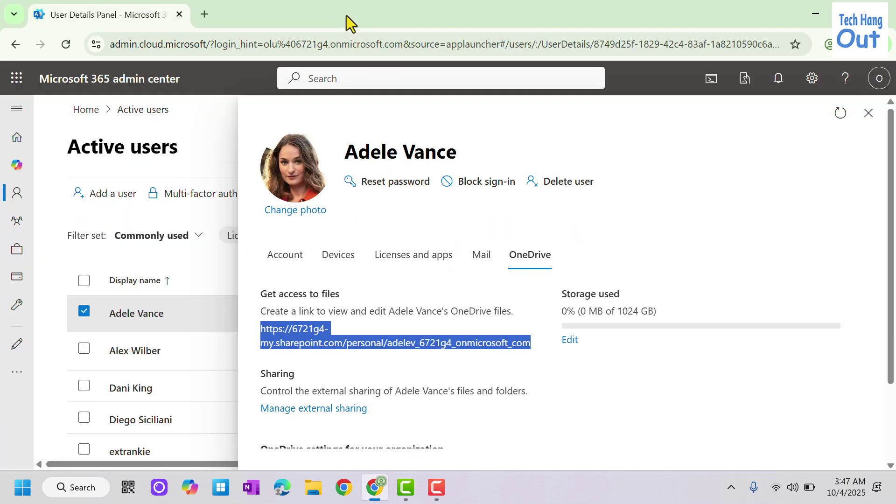
- Close the first user's details, clear that selection, and create a link to the second listed user's OneDrive files
{"action": "left_click", "coordinate": [869, 114]}
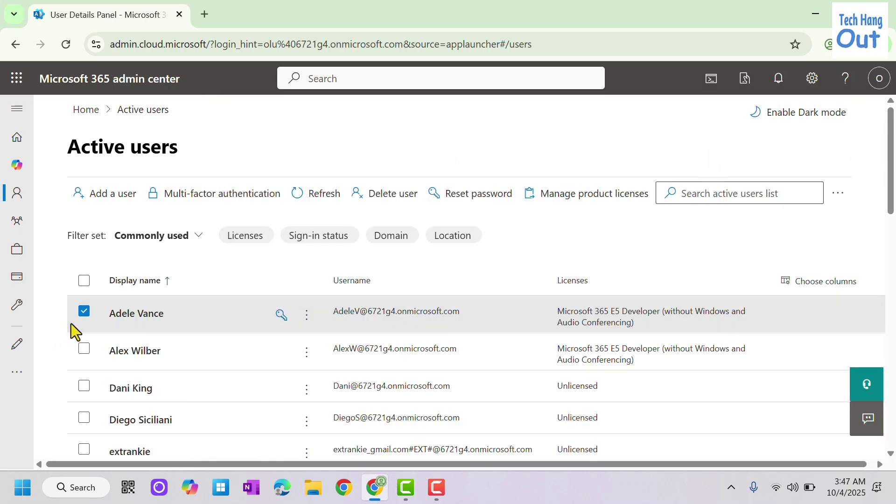
{"action": "left_click", "coordinate": [83, 312]}
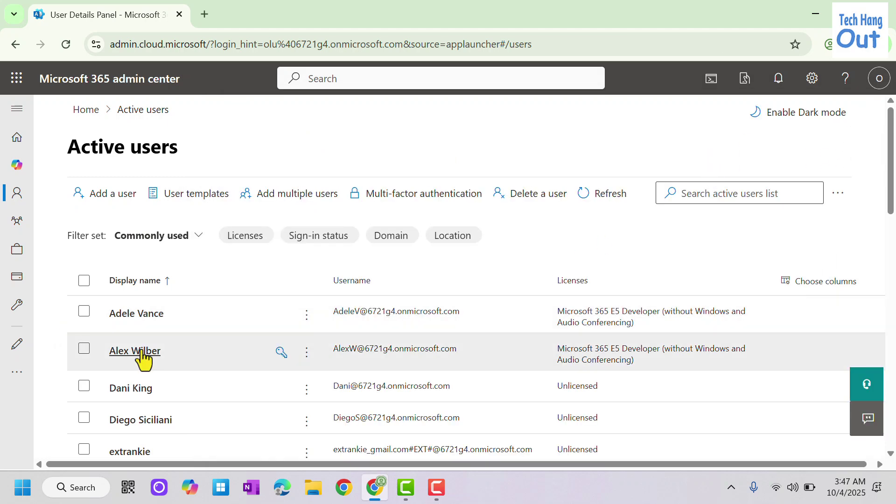
{"action": "left_click", "coordinate": [144, 353]}
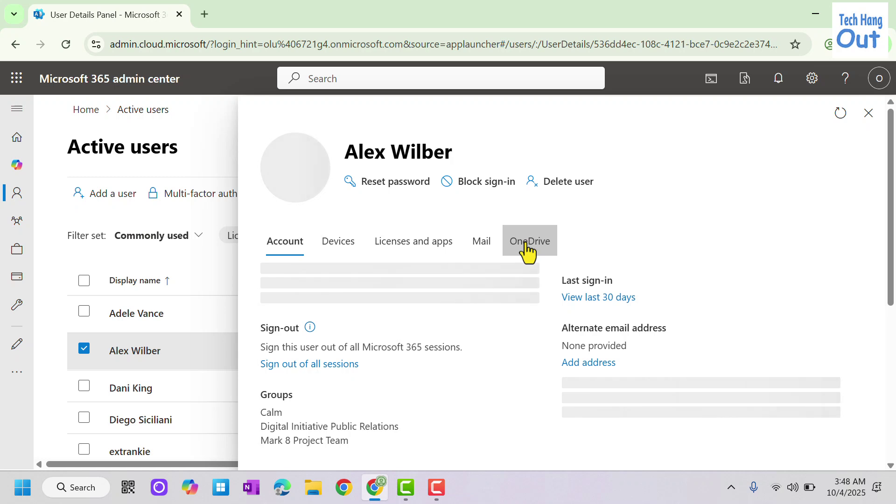
{"action": "left_click", "coordinate": [526, 252]}
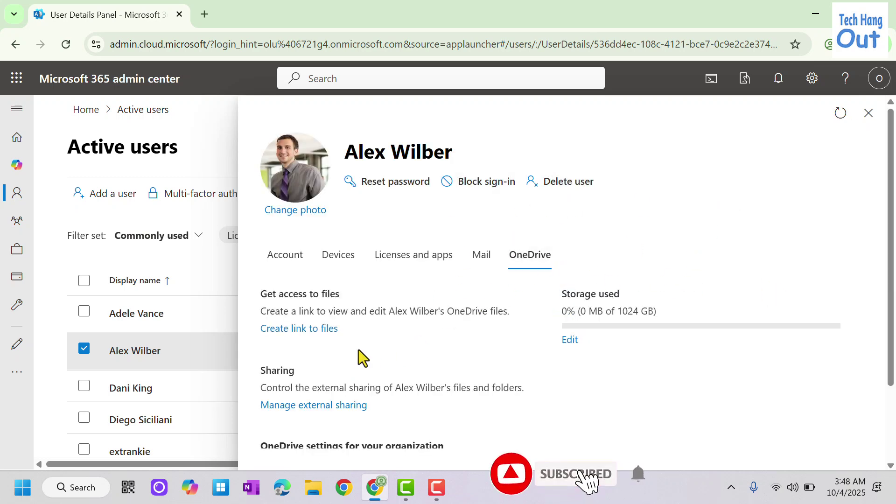
{"action": "left_click", "coordinate": [322, 329]}
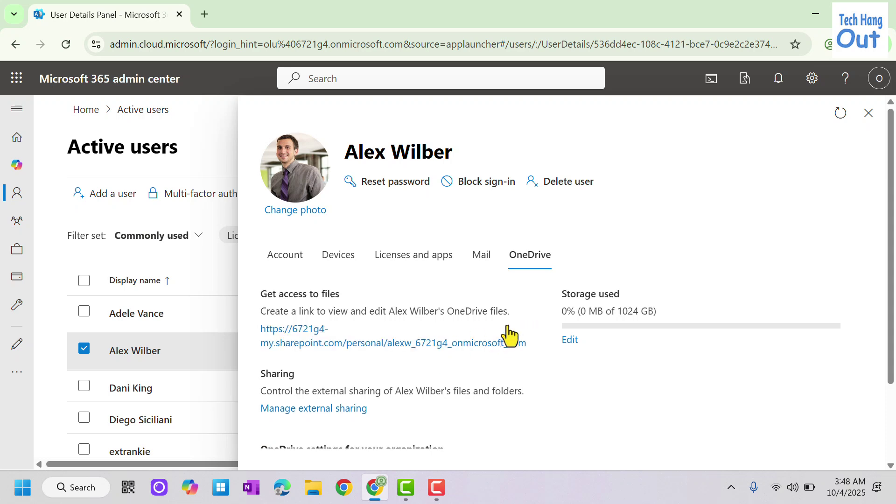
- Open the second user's OneDrive from the link and manage access for the Microsoft Copilot Chat Files folder
{"action": "left_click", "coordinate": [406, 354]}
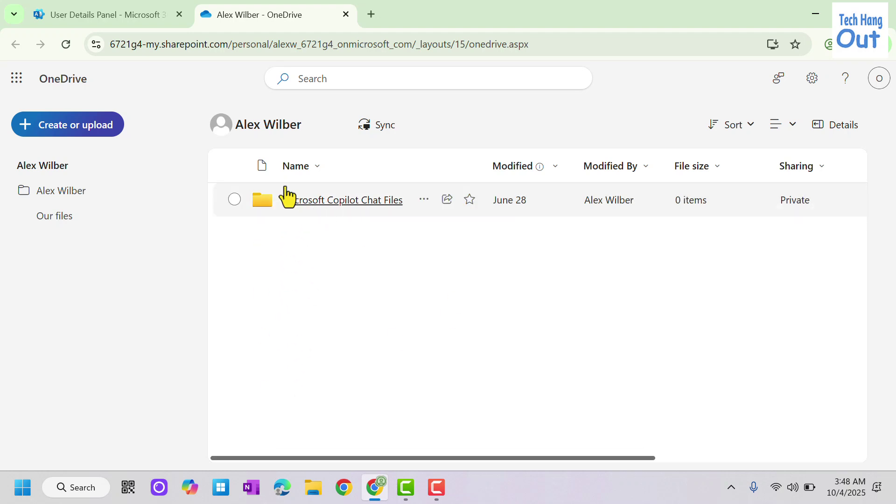
{"action": "left_click", "coordinate": [426, 202]}
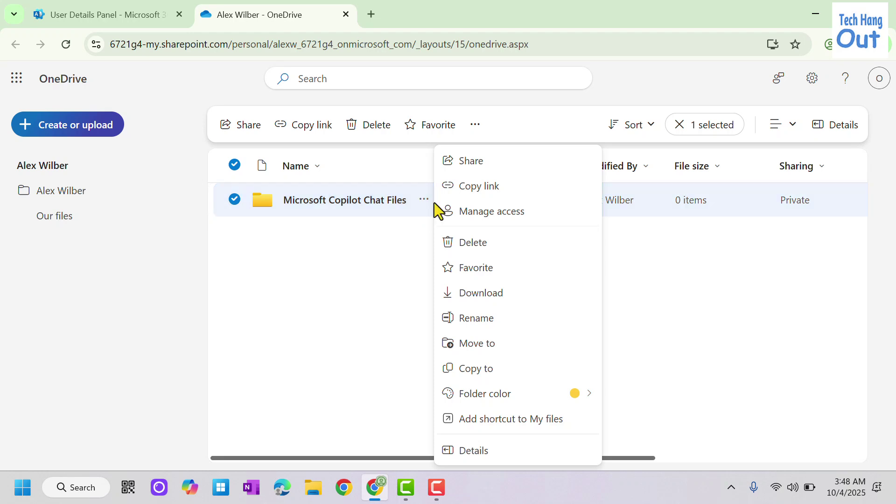
{"action": "left_click", "coordinate": [484, 215]}
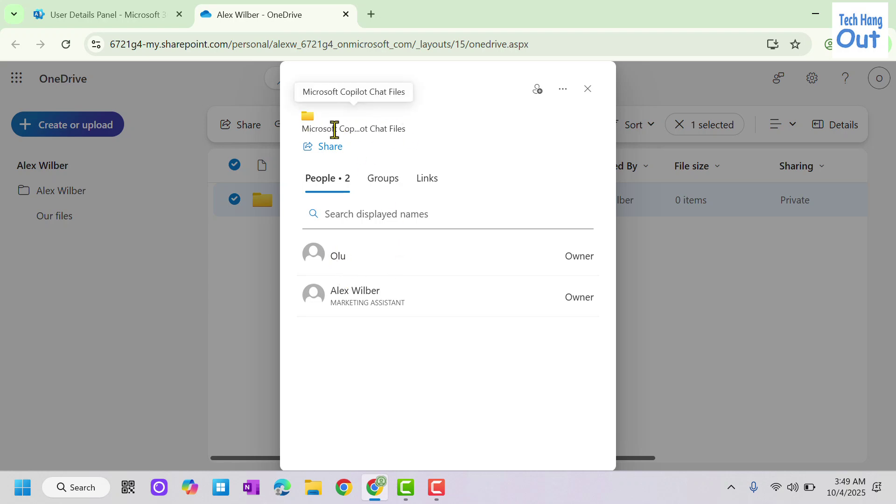
- Start granting access to the folder and add the Retail Manager and the Paralegal as recipients
{"action": "left_click", "coordinate": [538, 89]}
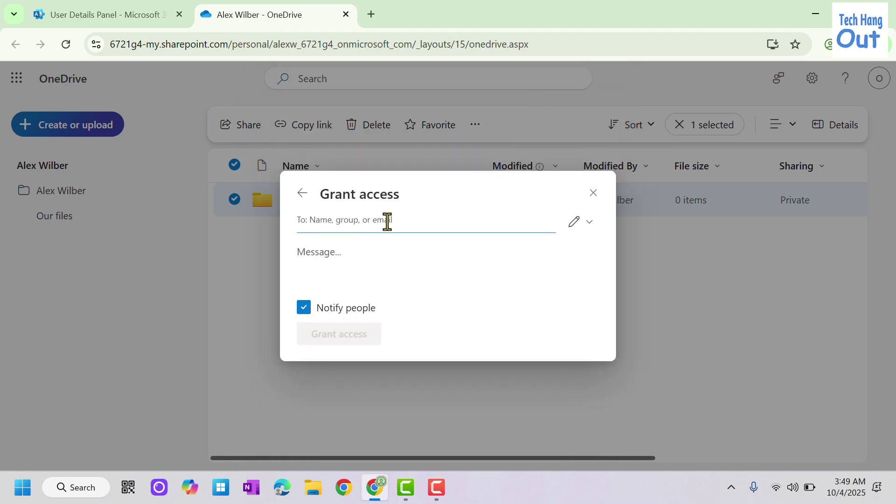
{"action": "left_click", "coordinate": [362, 220]}
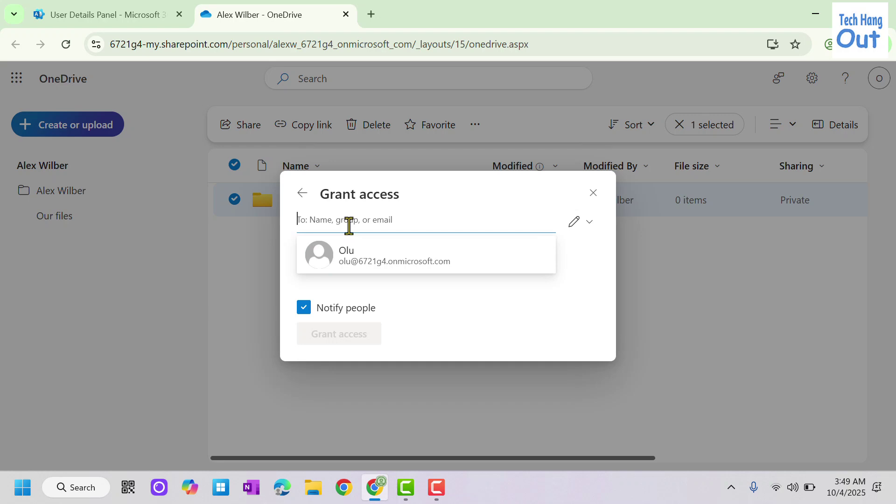
{"action": "type", "text": "ade"}
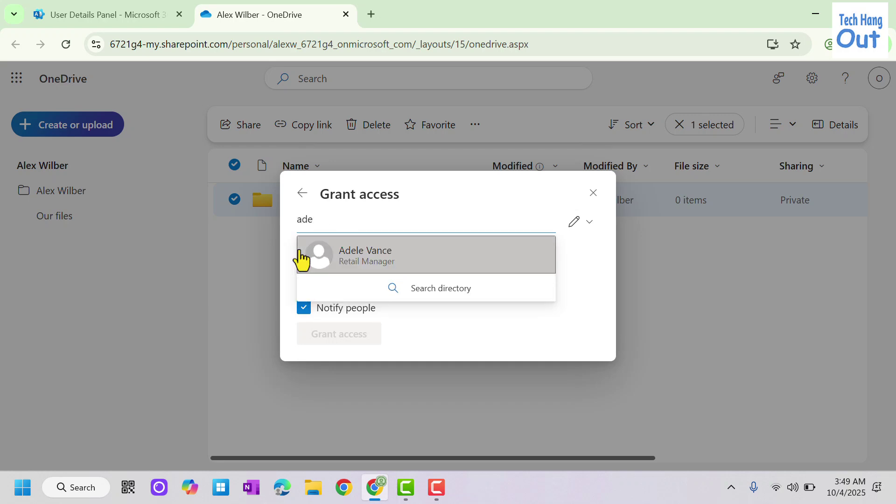
{"action": "left_click", "coordinate": [355, 269]}
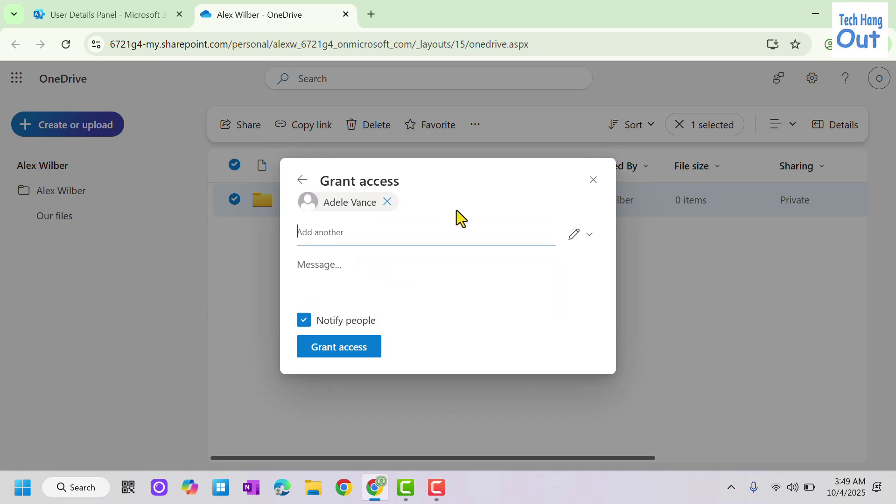
{"action": "left_click", "coordinate": [368, 241]}
{"action": "type", "text": "jo"}
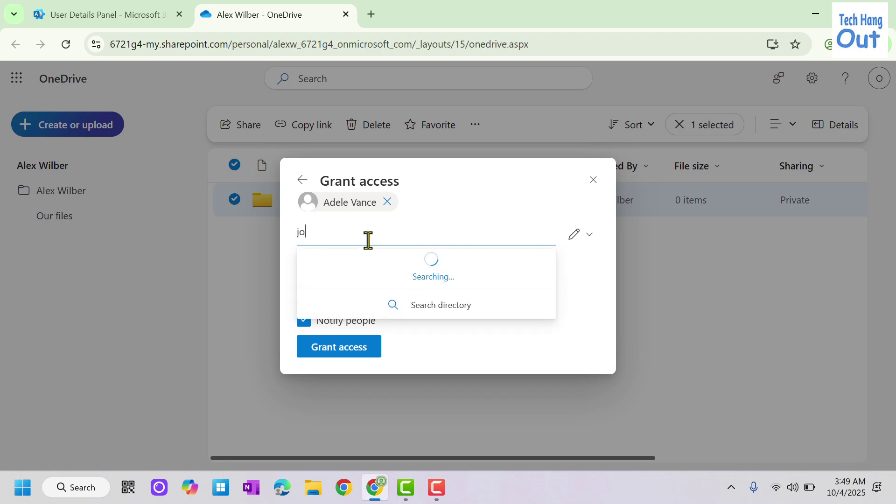
{"action": "type", "text": "ni"}
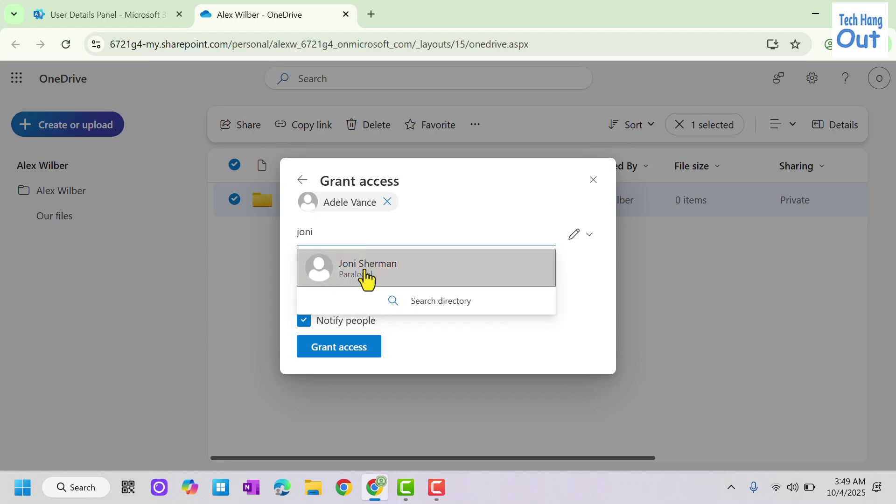
{"action": "left_click", "coordinate": [366, 275]}
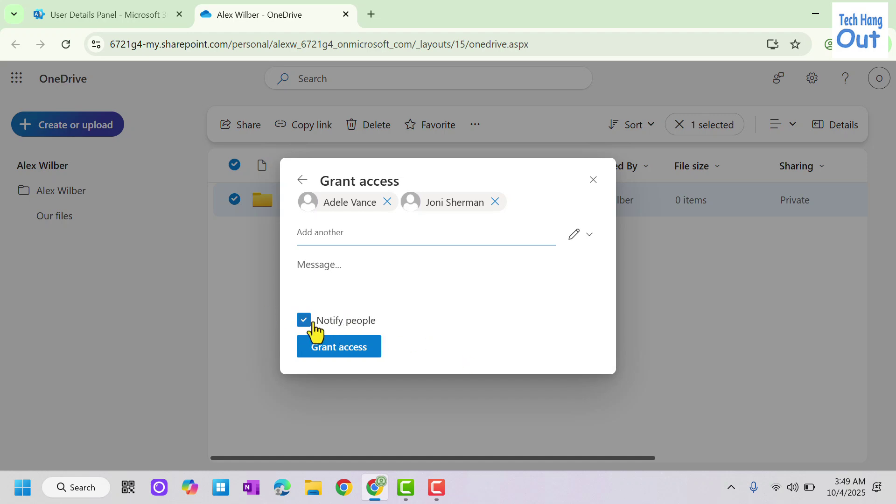
- Review the permission levels available to the two recipients, keeping Can edit and Notify people
{"action": "left_click", "coordinate": [299, 320]}
{"action": "left_click", "coordinate": [304, 291]}
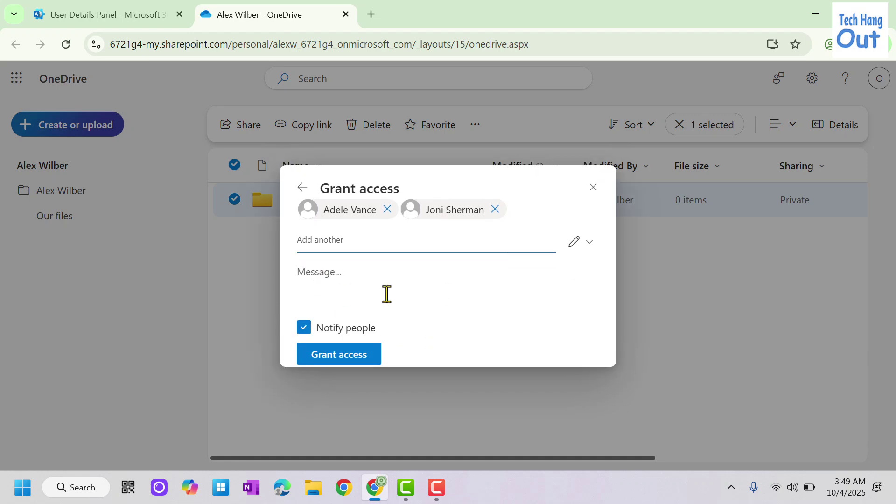
{"action": "left_click", "coordinate": [589, 235]}
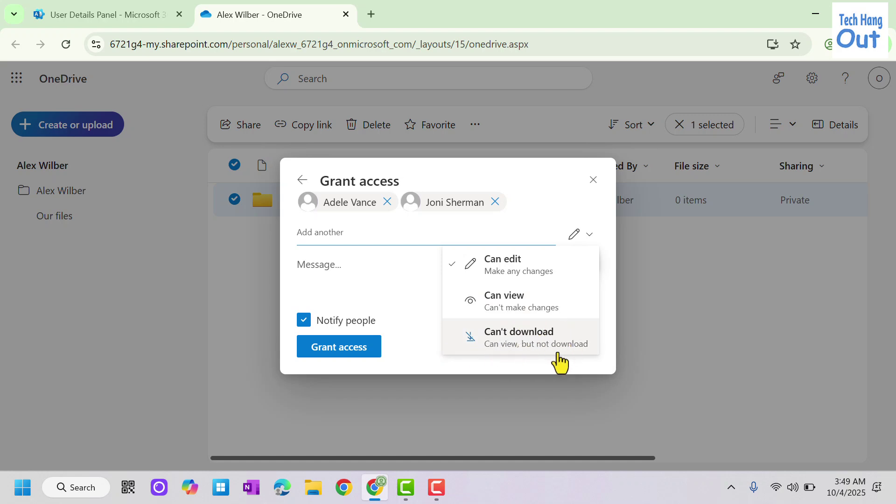
{"action": "key", "text": "Escape"}
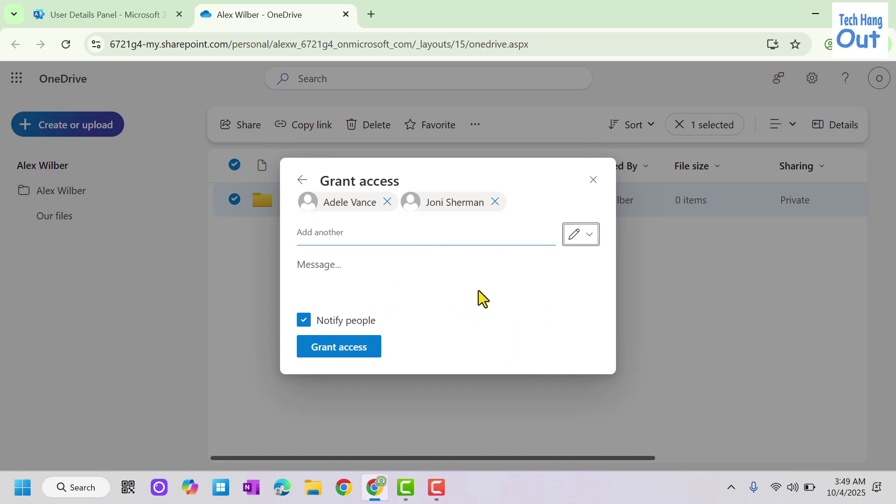
- Add the message "Edit", grant both recipients access to the Microsoft Copilot Chat Files folder, and clear the folder selection
{"action": "left_click", "coordinate": [350, 270]}
{"action": "type", "text": "Ed"}
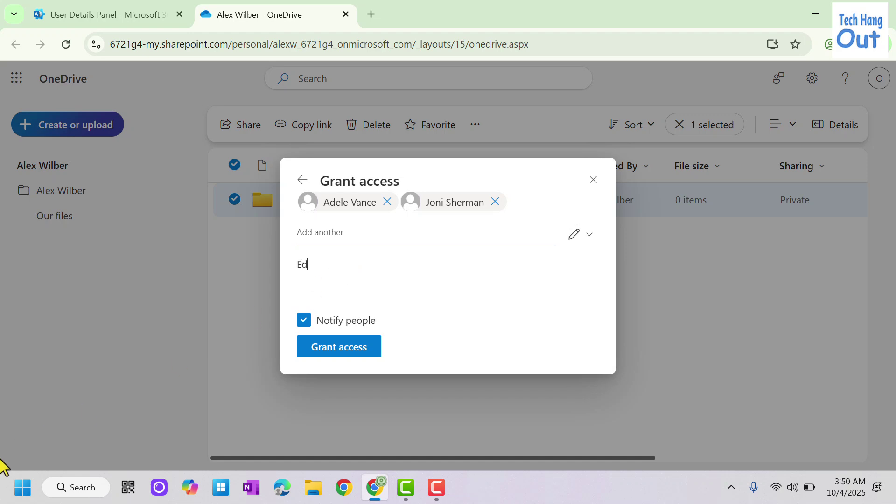
{"action": "type", "text": "it"}
{"action": "left_click", "coordinate": [337, 353]}
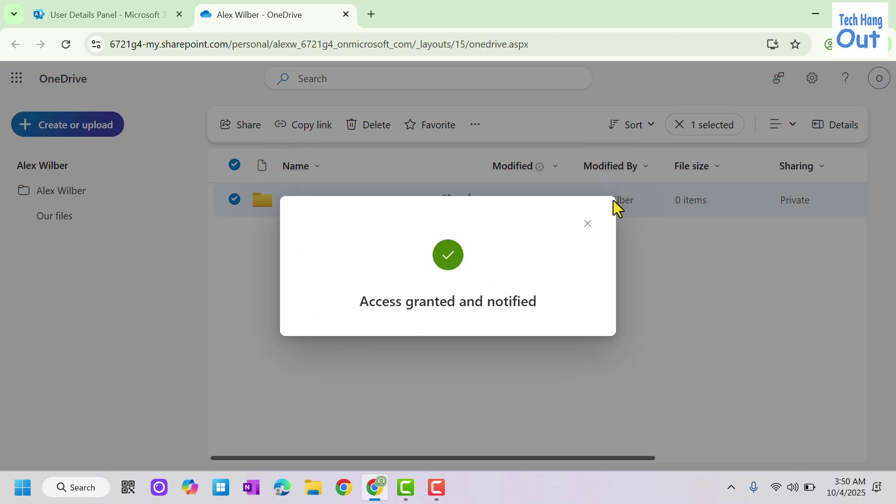
{"action": "left_click", "coordinate": [587, 224]}
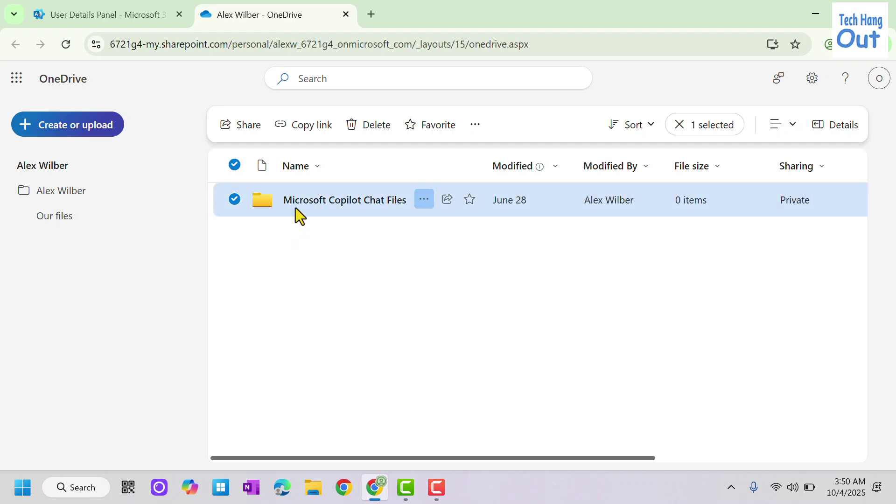
{"action": "left_click", "coordinate": [234, 199]}
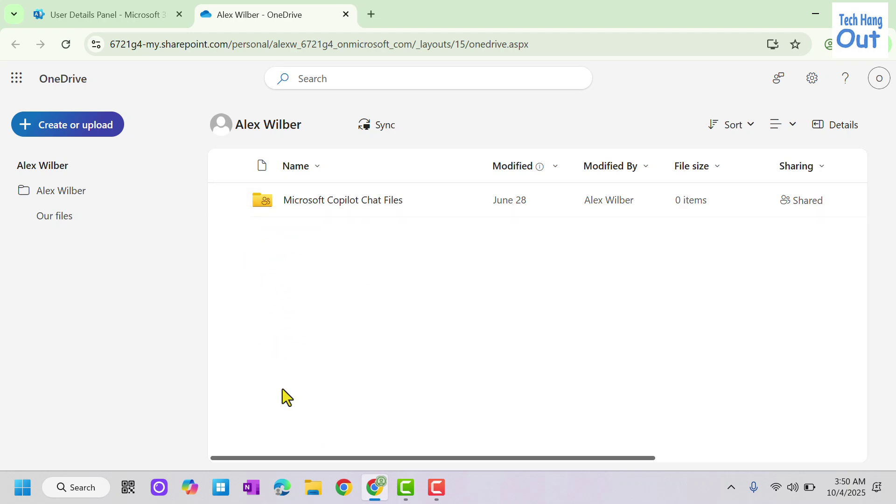
{"action": "left_click", "coordinate": [234, 199]}
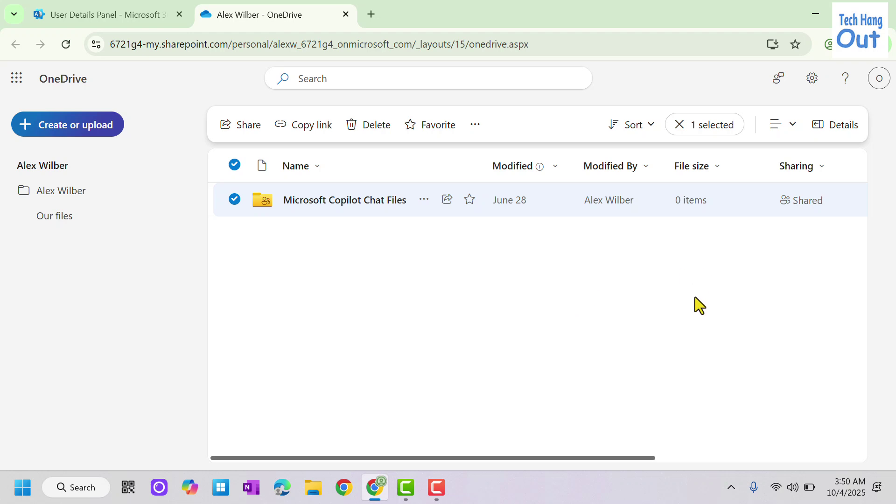
{"action": "left_click", "coordinate": [234, 201]}
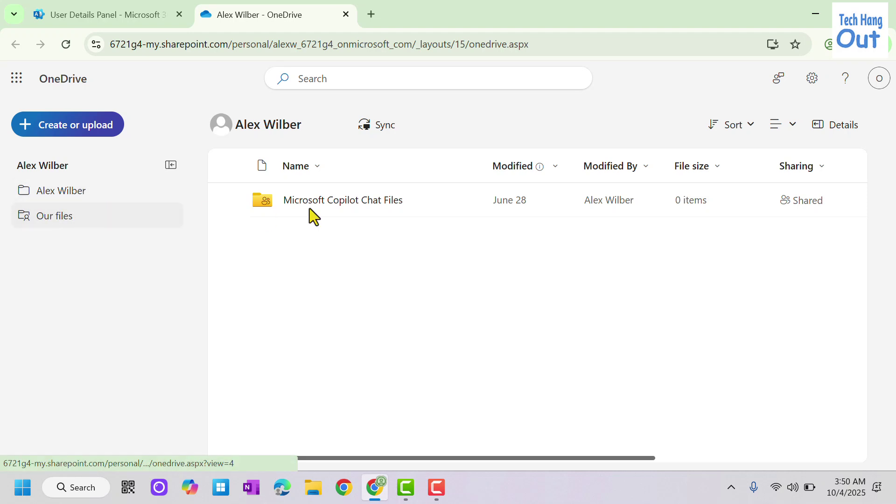
- Open the site collection administrators page from the additional settings of the second user's OneDrive
{"action": "left_click", "coordinate": [813, 83]}
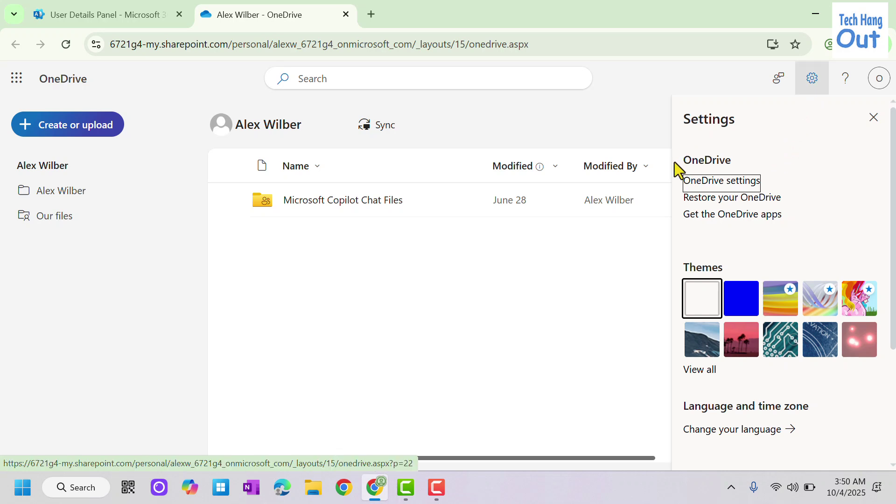
{"action": "left_click", "coordinate": [725, 182]}
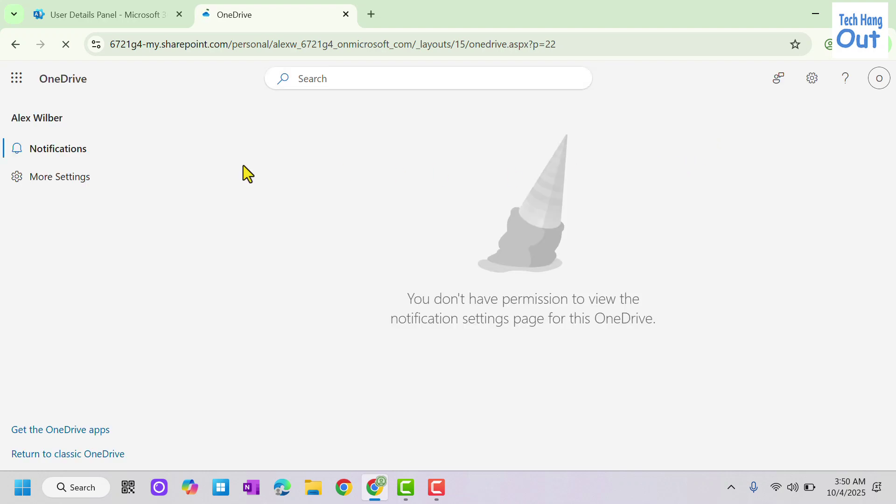
{"action": "left_click", "coordinate": [53, 179]}
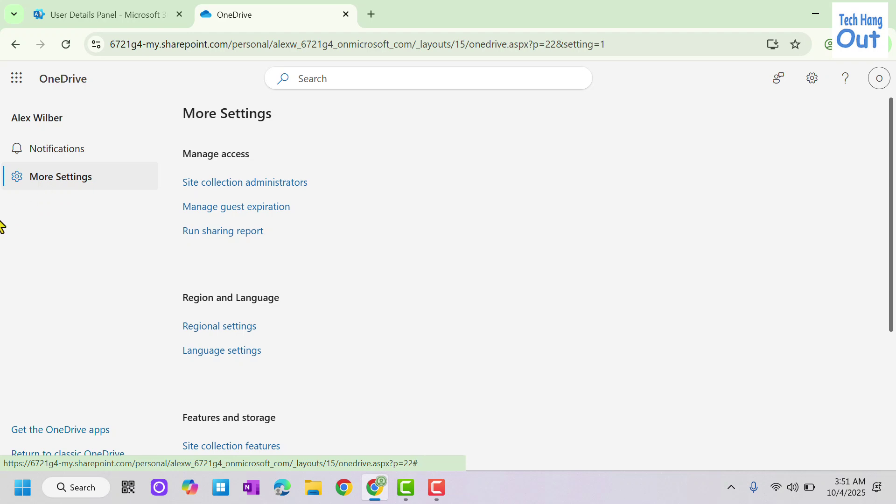
{"action": "left_click", "coordinate": [233, 183]}
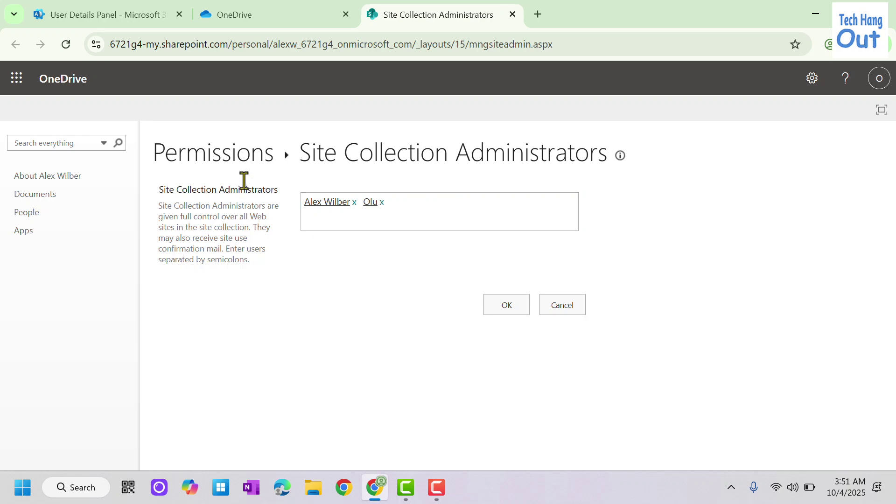
- Add the Paralegal and the Retail Manager as site collection administrators of this OneDrive and save the list
{"action": "left_click", "coordinate": [377, 217]}
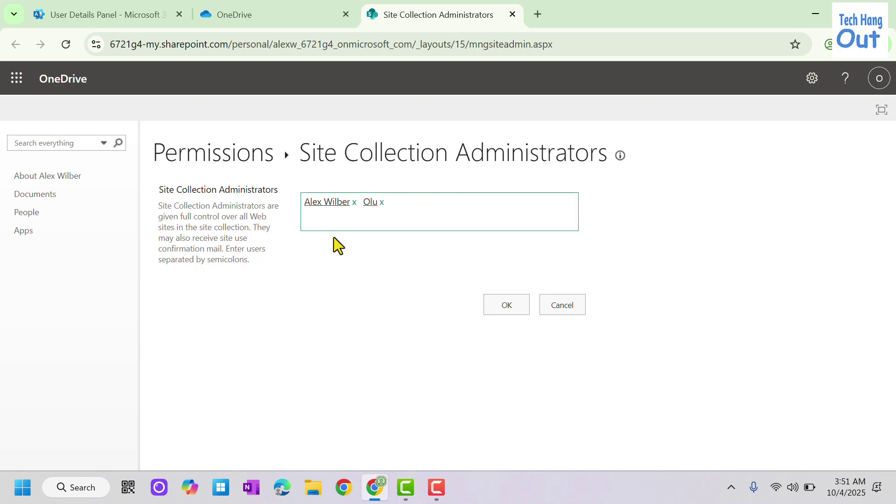
{"action": "type", "text": "joni"}
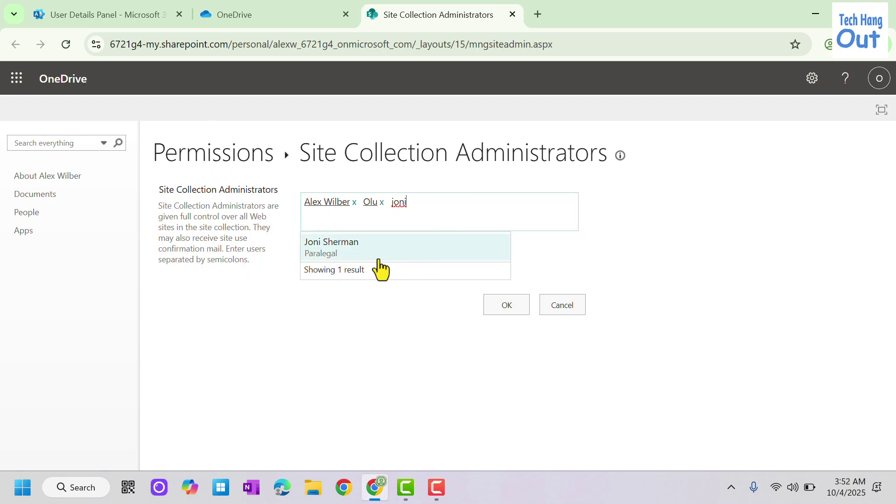
{"action": "left_click", "coordinate": [356, 256]}
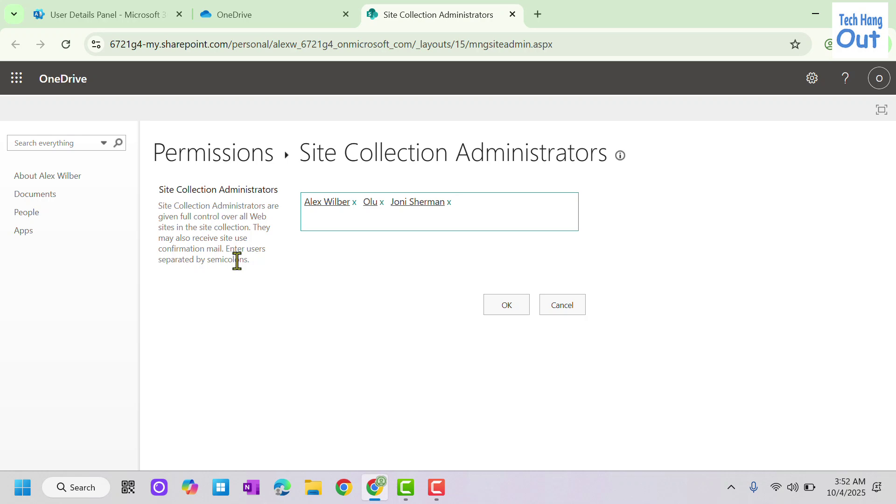
{"action": "left_click", "coordinate": [493, 211]}
{"action": "type", "text": "ade"}
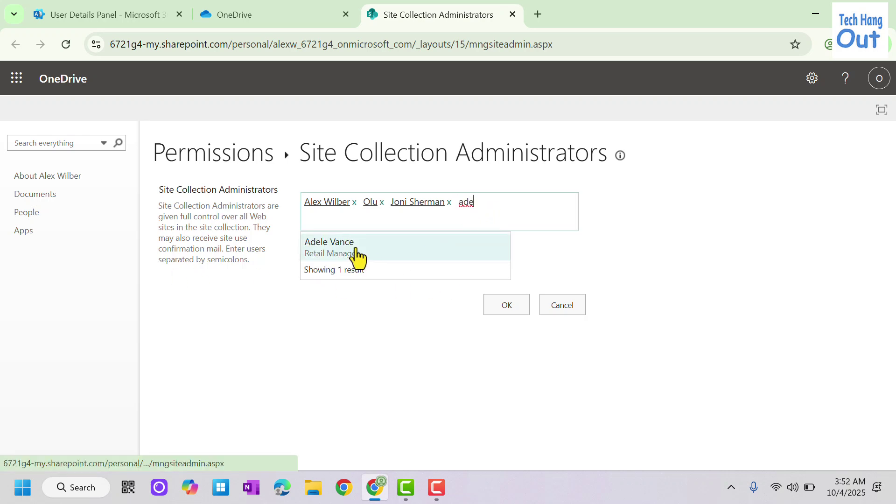
{"action": "left_click", "coordinate": [357, 256]}
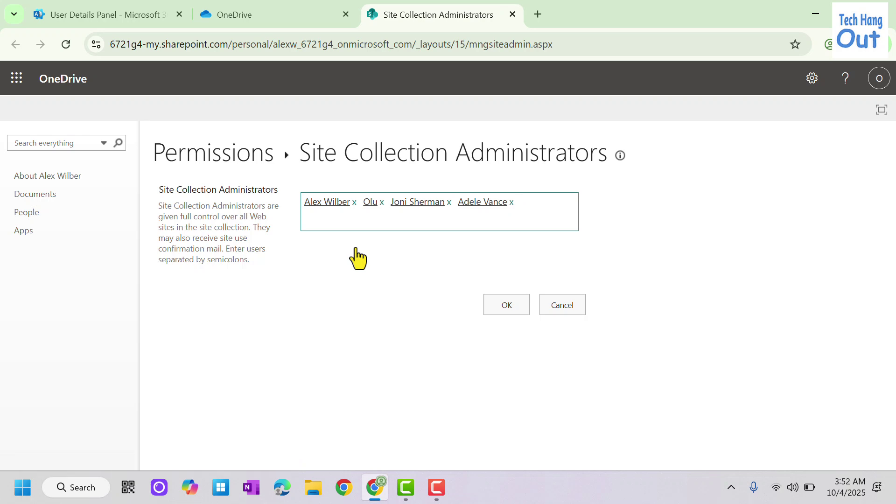
{"action": "left_click", "coordinate": [508, 305]}
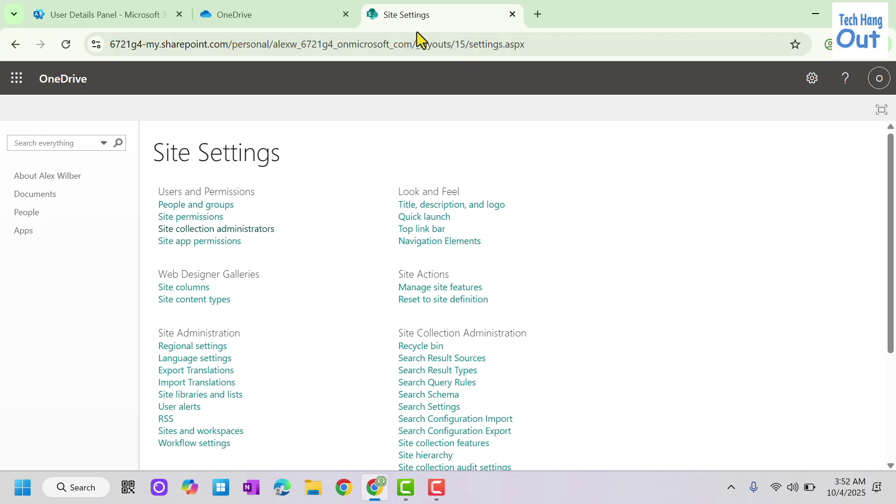
- Compare the base part of the Site Settings address with the OneDrive file link in the user's admin center details
{"action": "left_click_drag", "start_coordinate": [410, 45], "coordinate": [70, 40]}
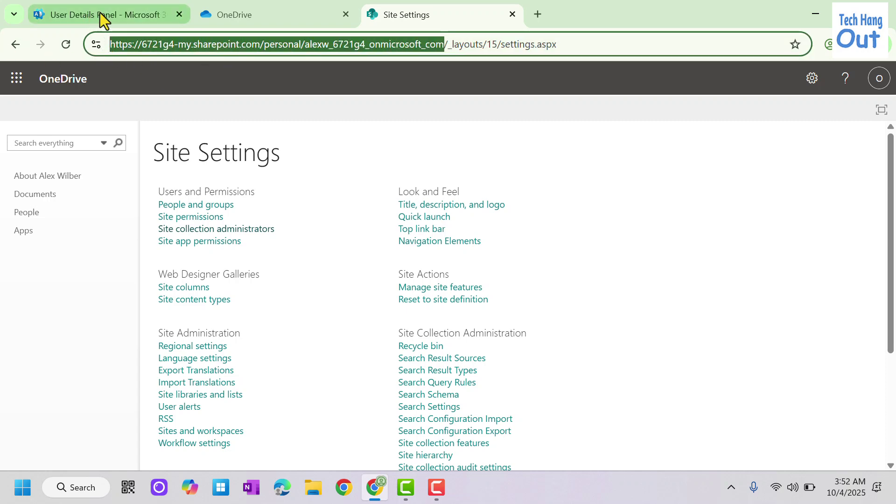
{"action": "left_click", "coordinate": [113, 15]}
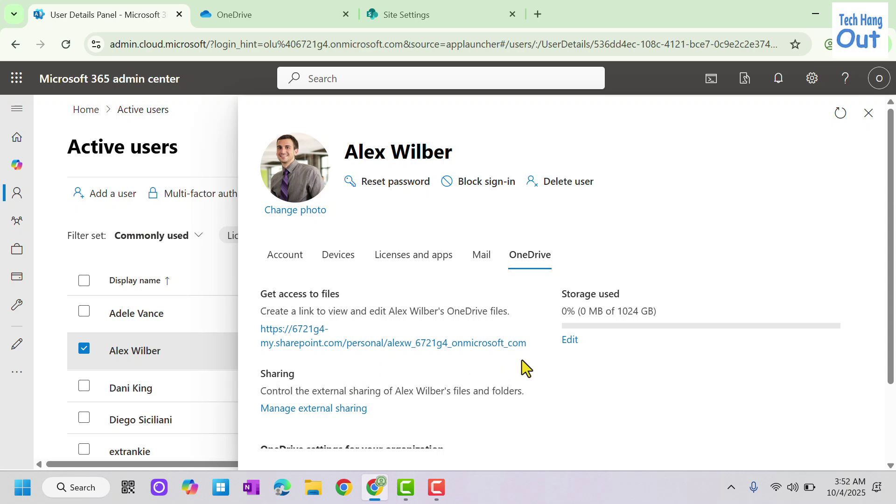
{"action": "left_click_drag", "start_coordinate": [543, 356], "coordinate": [260, 329]}
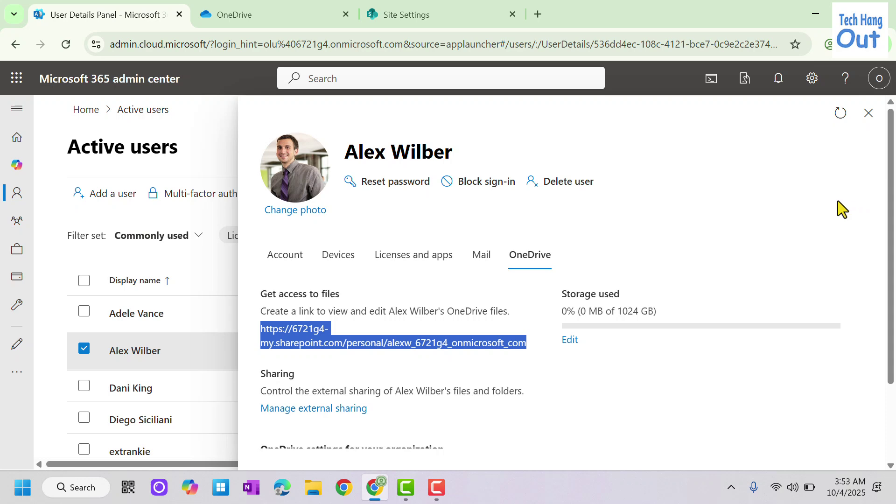
- Reopen the same user's OneDrive options to review them, close the details, and clear the user's selection
{"action": "left_click", "coordinate": [868, 113]}
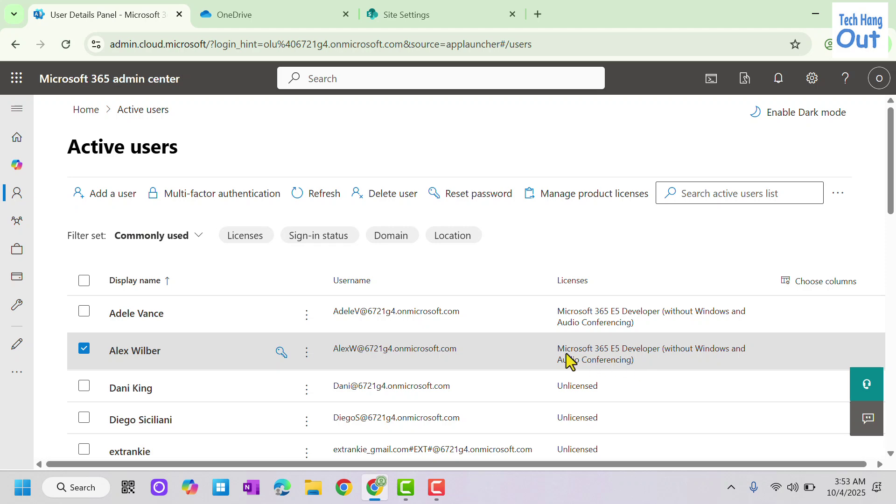
{"action": "left_click", "coordinate": [121, 355]}
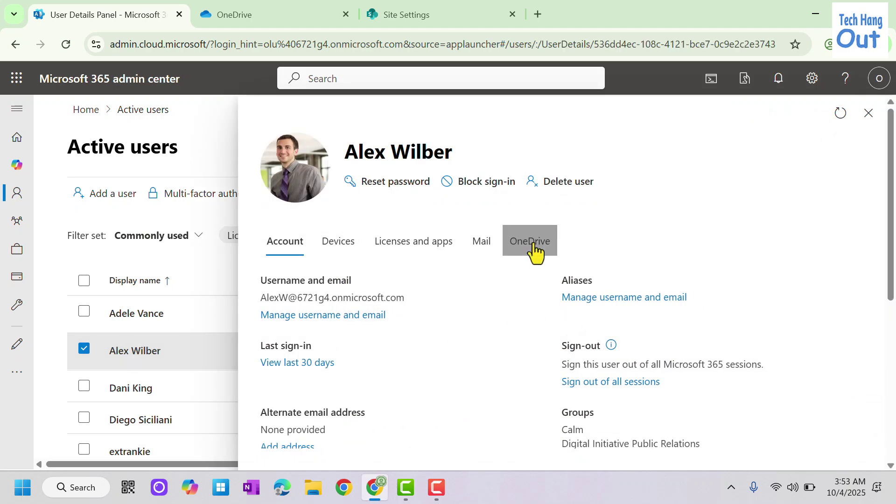
{"action": "left_click", "coordinate": [534, 254]}
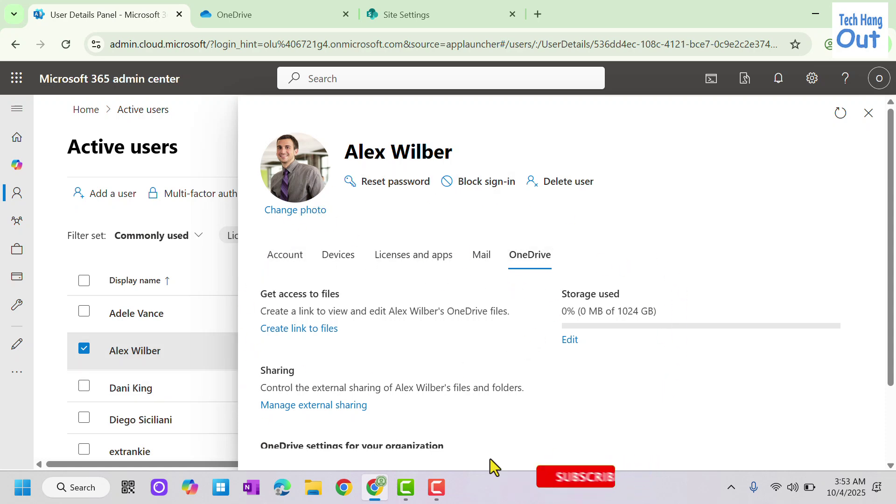
{"action": "left_click", "coordinate": [868, 113]}
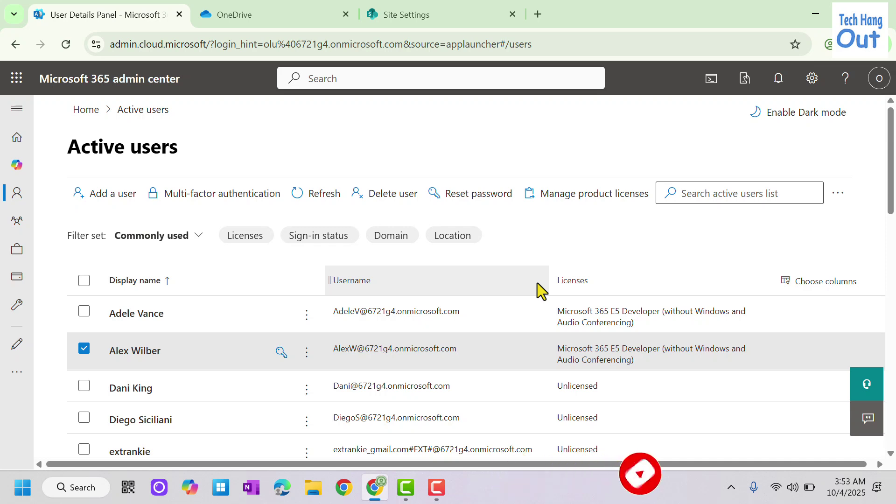
{"action": "left_click", "coordinate": [84, 354]}
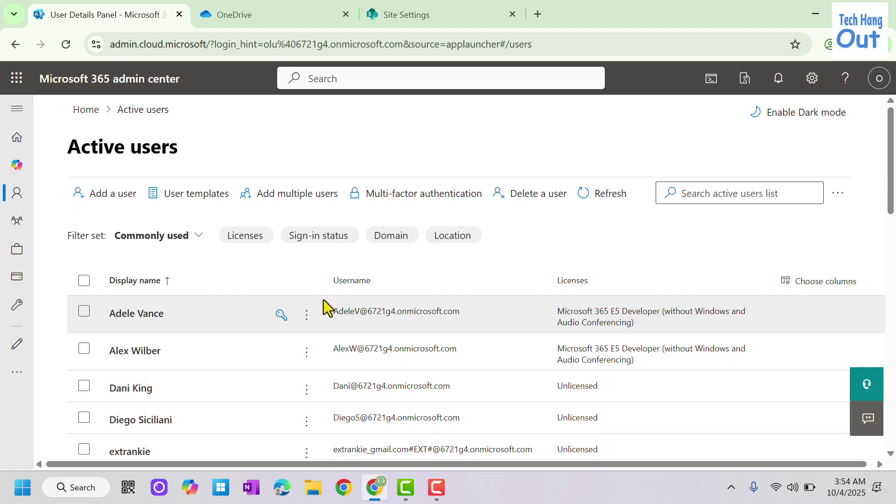
- Check the OneDrive settings of the unlicensed user listed directly below the second user, and close the details
{"action": "scroll", "coordinate": [432, 320], "scroll_direction": "down", "scroll_amount": 3}
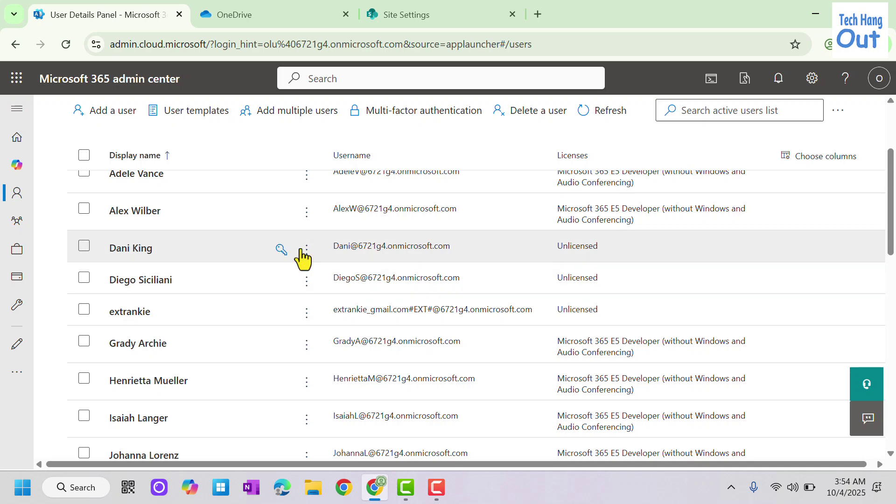
{"action": "left_click", "coordinate": [140, 250]}
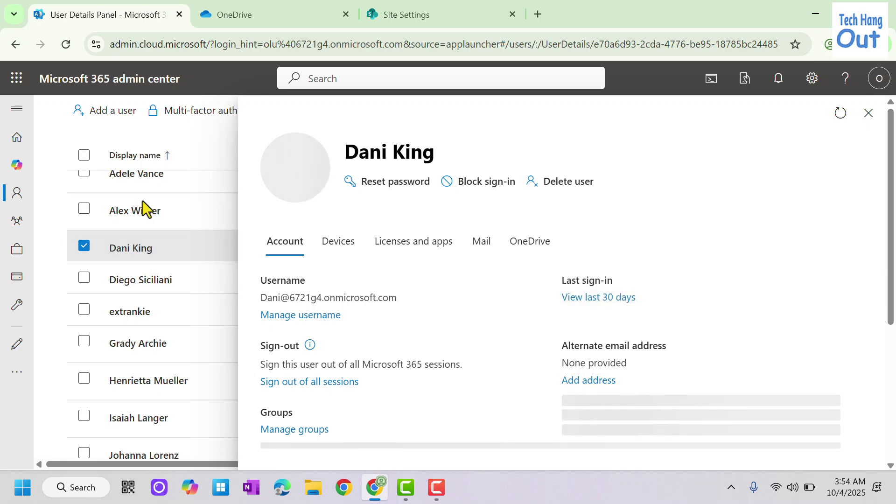
{"action": "left_click", "coordinate": [527, 248]}
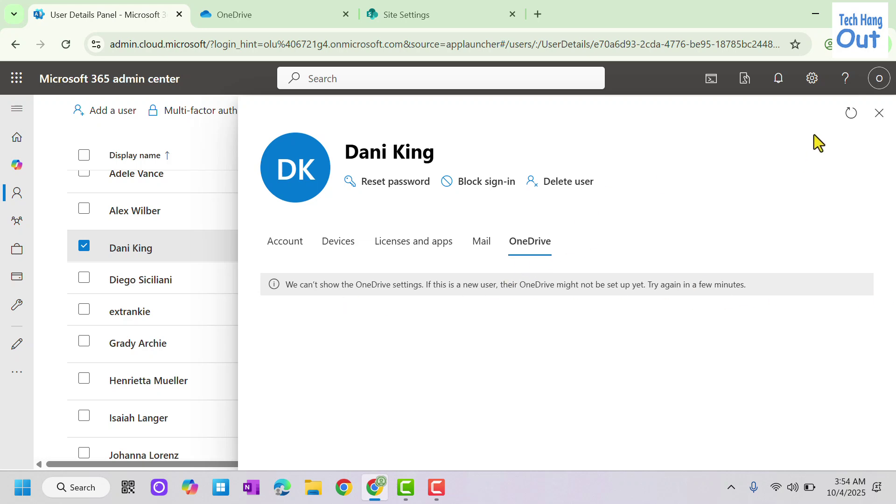
{"action": "left_click", "coordinate": [878, 113]}
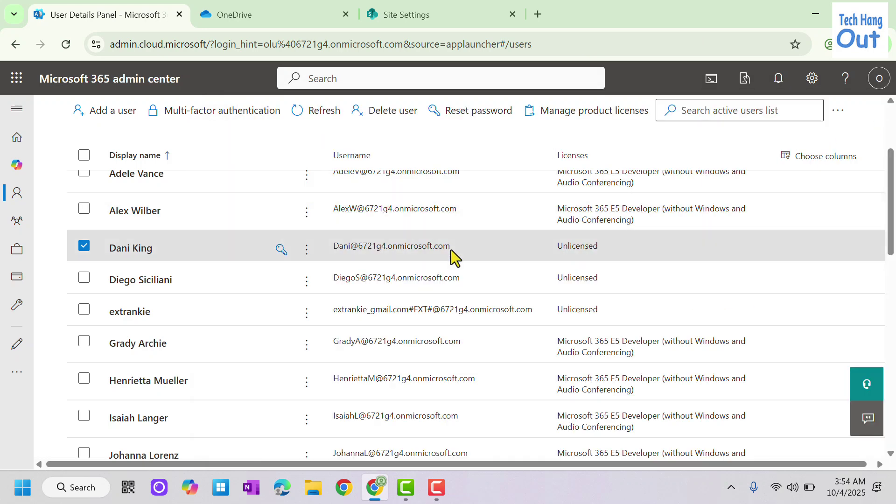
- Switch to the SharePoint admin center, open its active sites list, and dismiss the Change views tip
{"action": "left_click", "coordinate": [16, 109]}
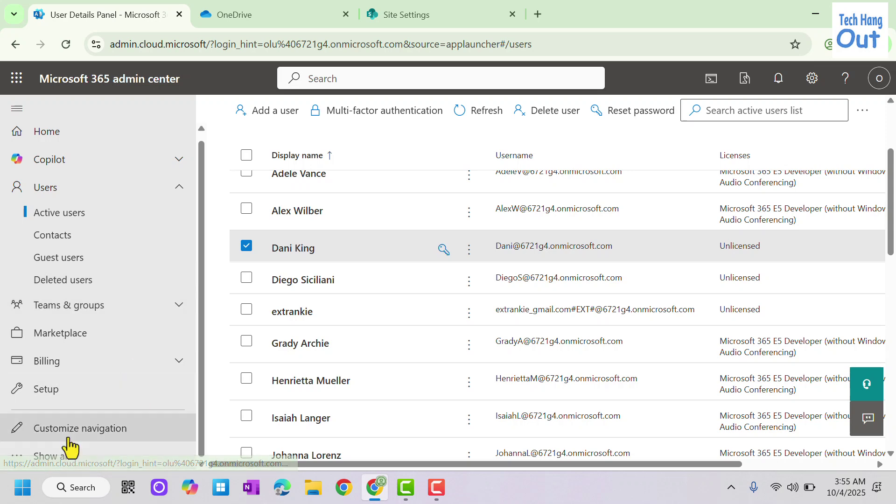
{"action": "left_click", "coordinate": [57, 457]}
{"action": "scroll", "coordinate": [139, 308], "scroll_direction": "down", "scroll_amount": 3}
{"action": "scroll", "coordinate": [139, 308], "scroll_direction": "down", "scroll_amount": 1}
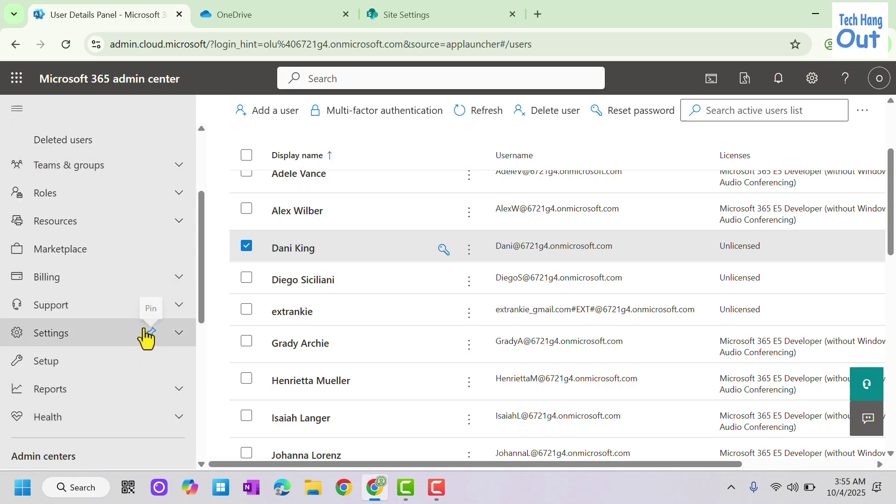
{"action": "scroll", "coordinate": [140, 373], "scroll_direction": "down", "scroll_amount": 6}
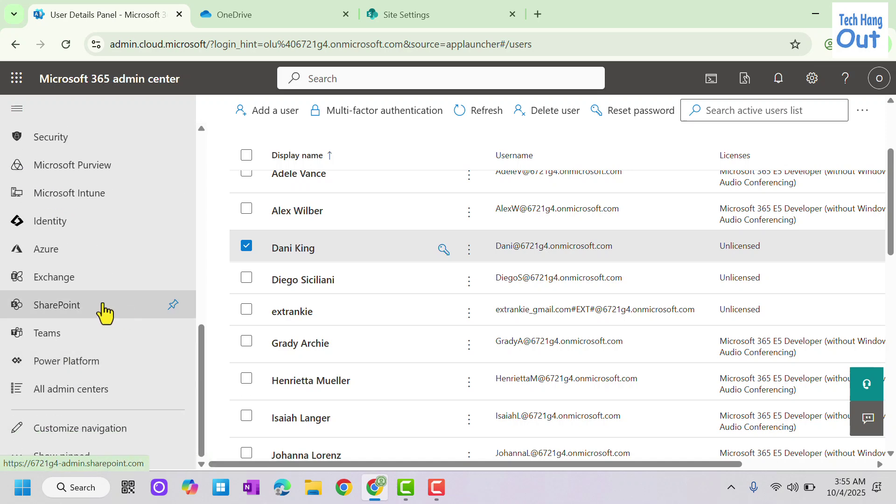
{"action": "left_click", "coordinate": [77, 307]}
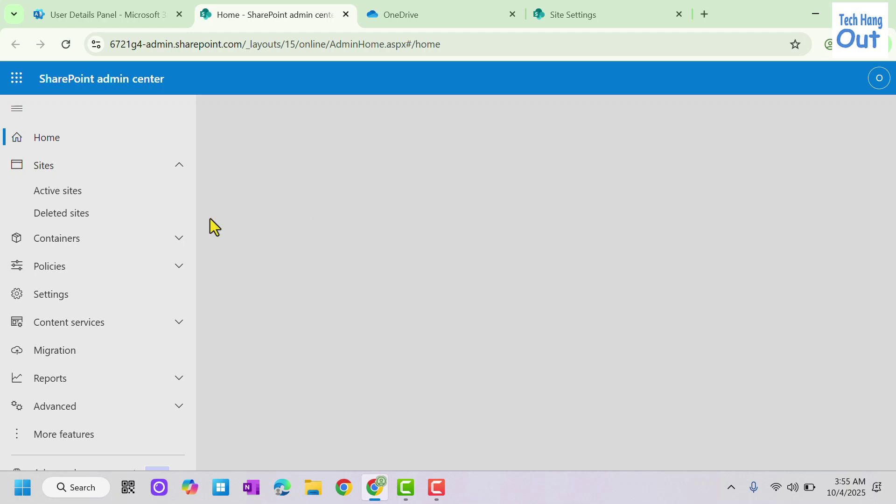
{"action": "left_click", "coordinate": [59, 194]}
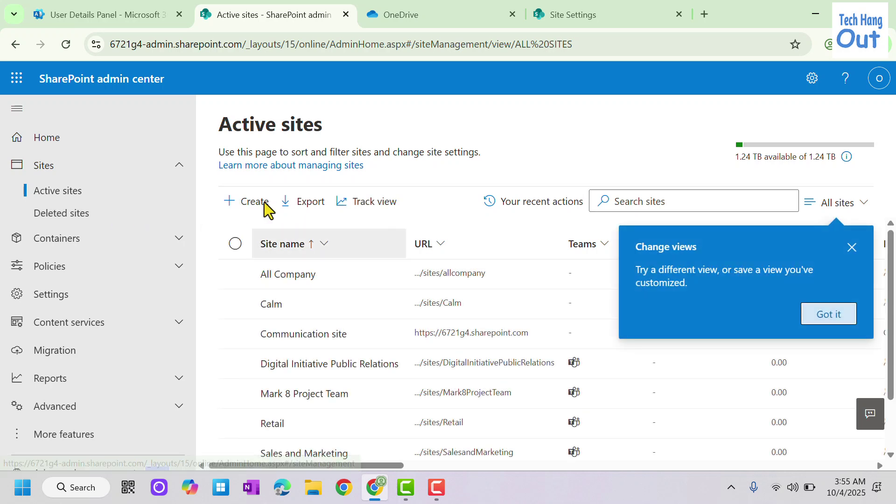
{"action": "left_click", "coordinate": [861, 248]}
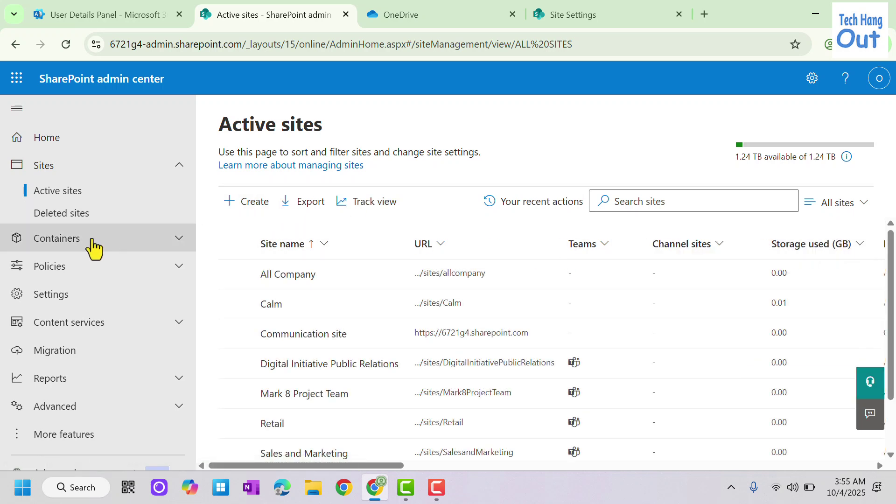
- Examine the sites and URLs in the SharePoint active sites list
{"action": "scroll", "coordinate": [420, 280], "scroll_direction": "down", "scroll_amount": 3}
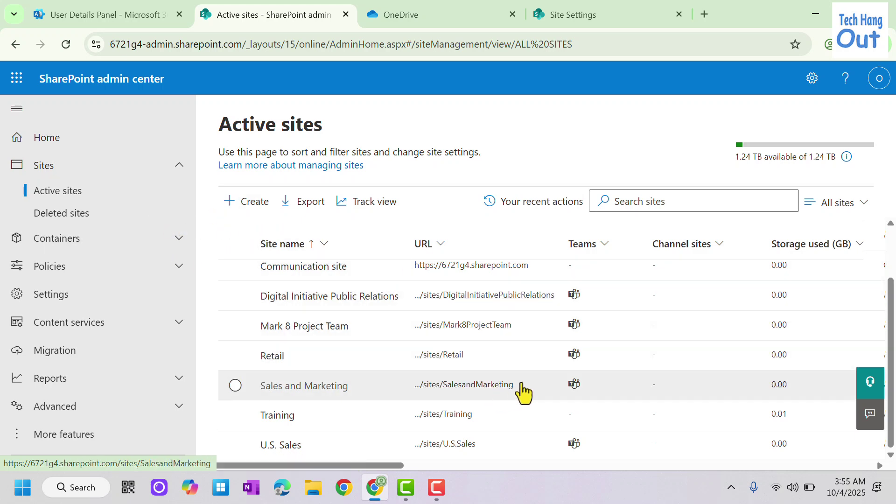
{"action": "scroll", "coordinate": [532, 392], "scroll_direction": "up", "scroll_amount": 3}
{"action": "scroll", "coordinate": [513, 374], "scroll_direction": "down", "scroll_amount": 3}
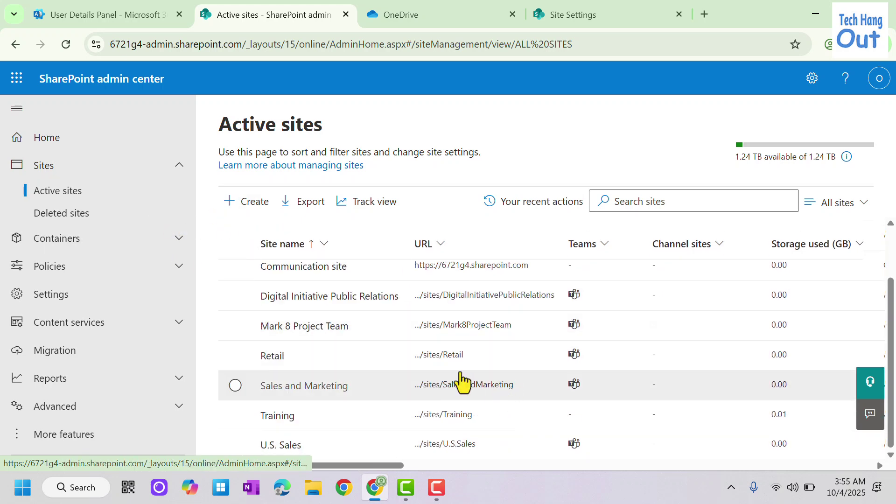
{"action": "scroll", "coordinate": [460, 380], "scroll_direction": "up", "scroll_amount": 3}
{"action": "scroll", "coordinate": [446, 326], "scroll_direction": "down", "scroll_amount": 3}
{"action": "scroll", "coordinate": [457, 374], "scroll_direction": "up", "scroll_amount": 3}
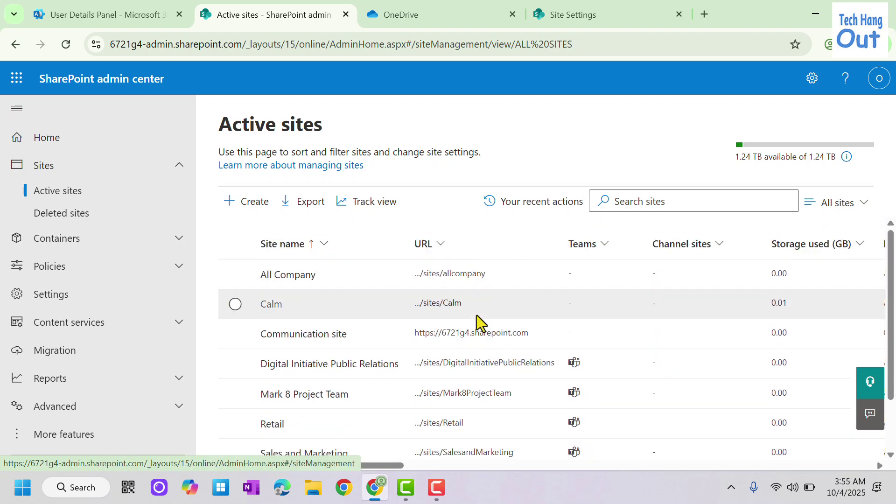
{"action": "scroll", "coordinate": [467, 355], "scroll_direction": "down", "scroll_amount": 3}
{"action": "scroll", "coordinate": [453, 364], "scroll_direction": "up", "scroll_amount": 3}
{"action": "scroll", "coordinate": [444, 350], "scroll_direction": "down", "scroll_amount": 3}
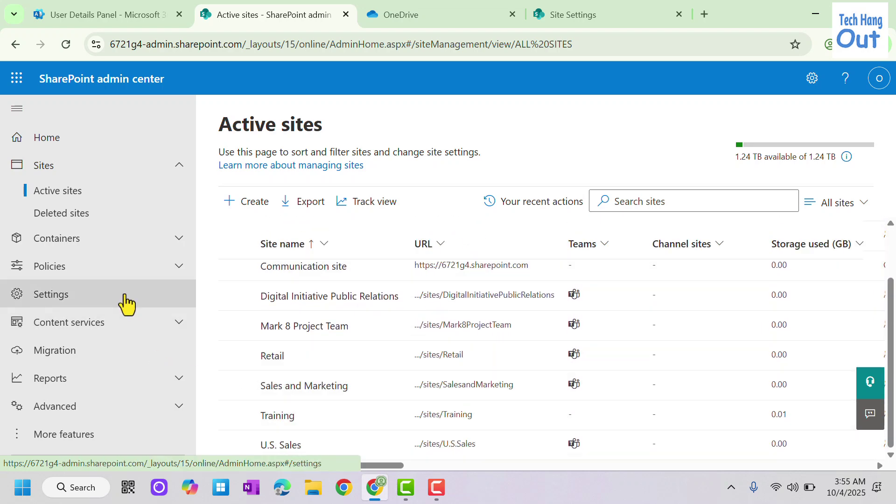
- Open the Manage User Profiles page through the User profiles section of the SharePoint admin center's More features
{"action": "scroll", "coordinate": [132, 236], "scroll_direction": "down", "scroll_amount": 3}
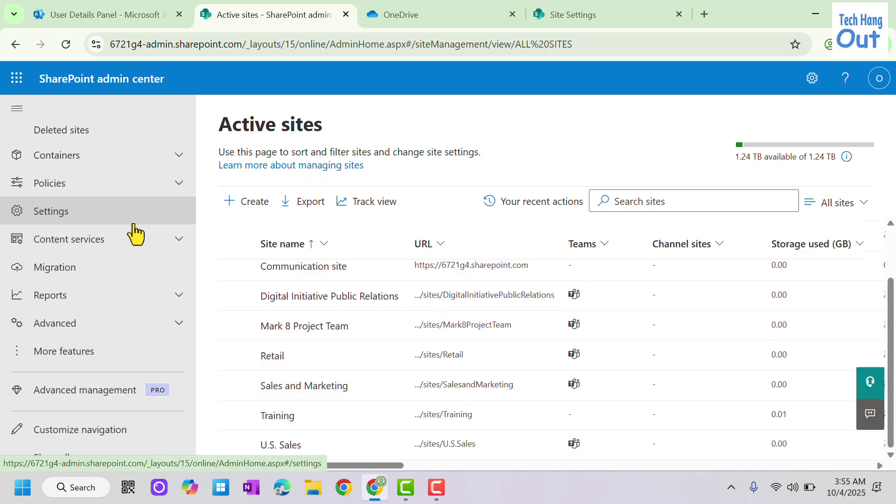
{"action": "left_click", "coordinate": [78, 353]}
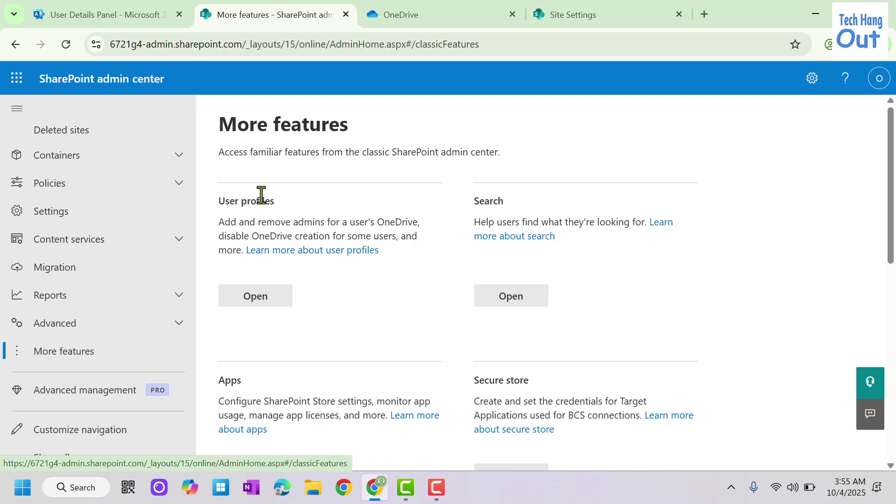
{"action": "left_click", "coordinate": [271, 300]}
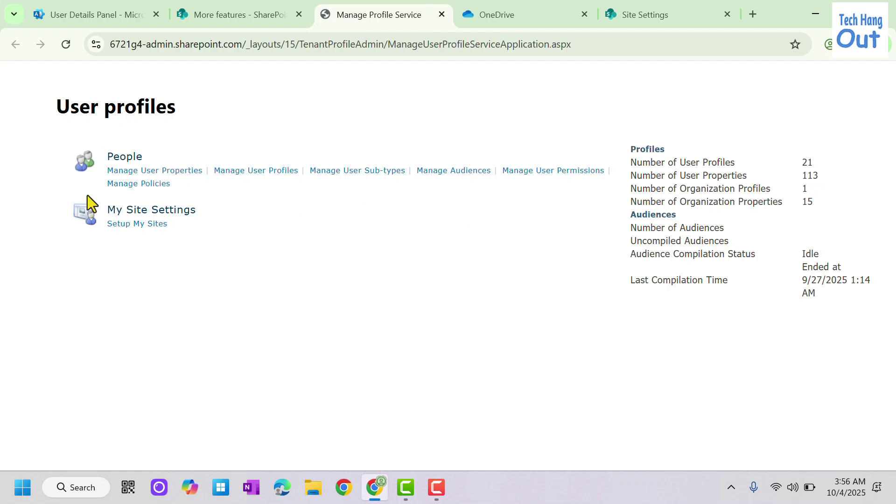
{"action": "left_click", "coordinate": [262, 182]}
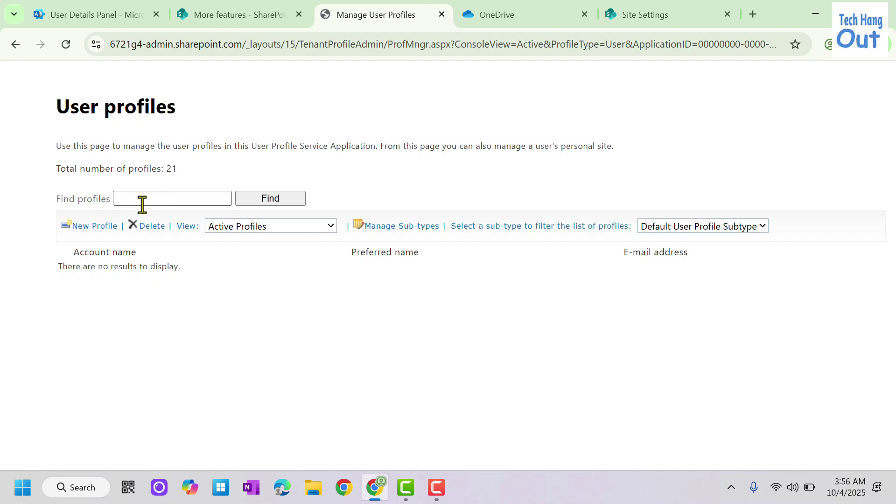
- Find the profile of the second unlicensed user in the active users list by the user's first name
{"action": "left_click", "coordinate": [145, 197]}
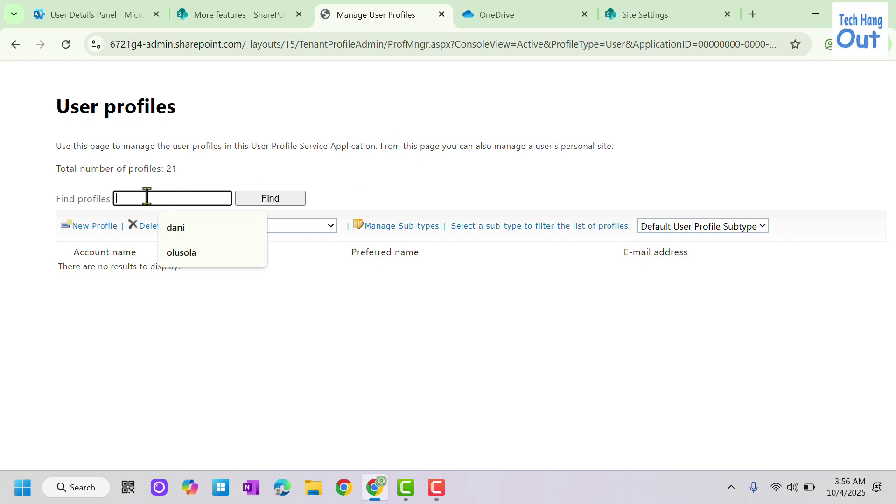
{"action": "type", "text": "d"}
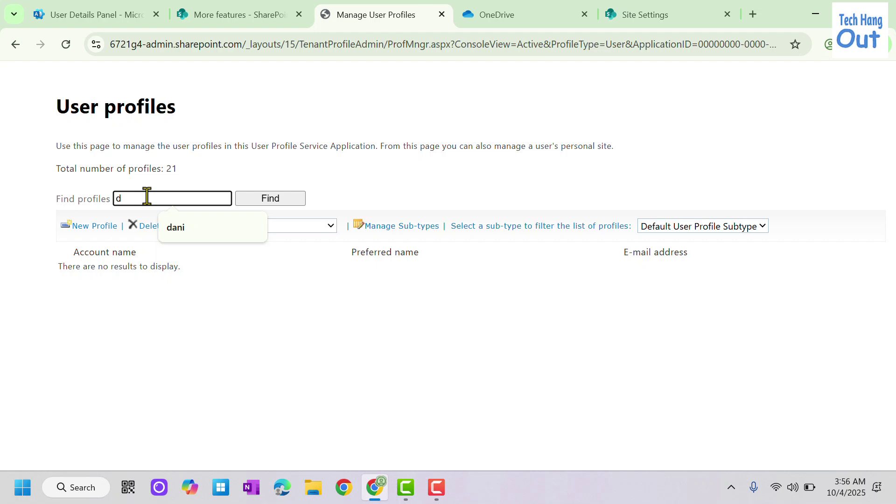
{"action": "type", "text": "e"}
{"action": "key", "text": "BackSpace"}
{"action": "type", "text": "d"}
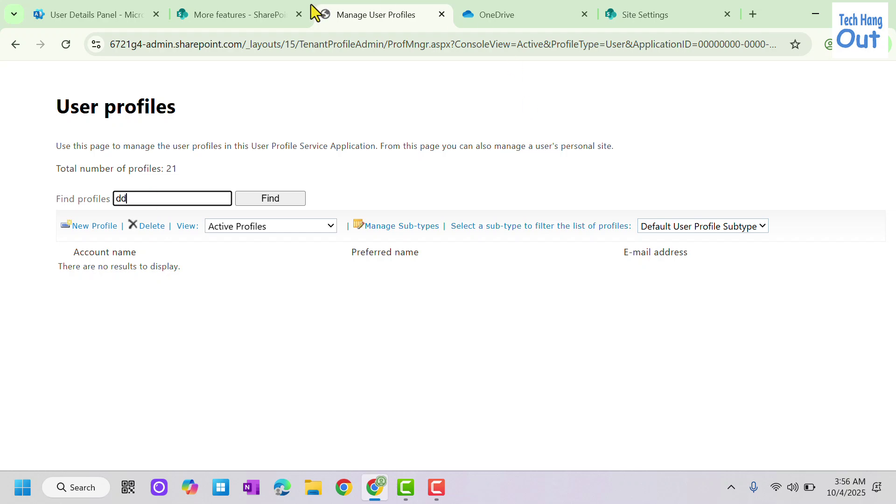
{"action": "left_click", "coordinate": [120, 18]}
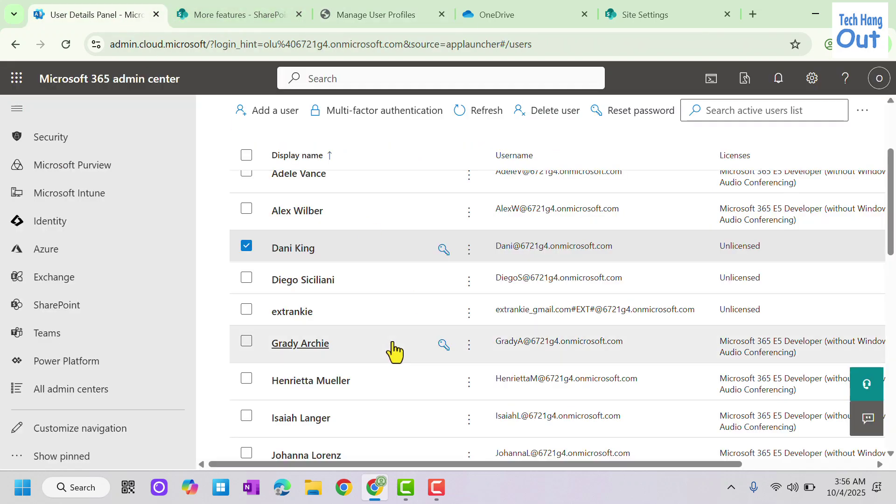
{"action": "left_click", "coordinate": [499, 16]}
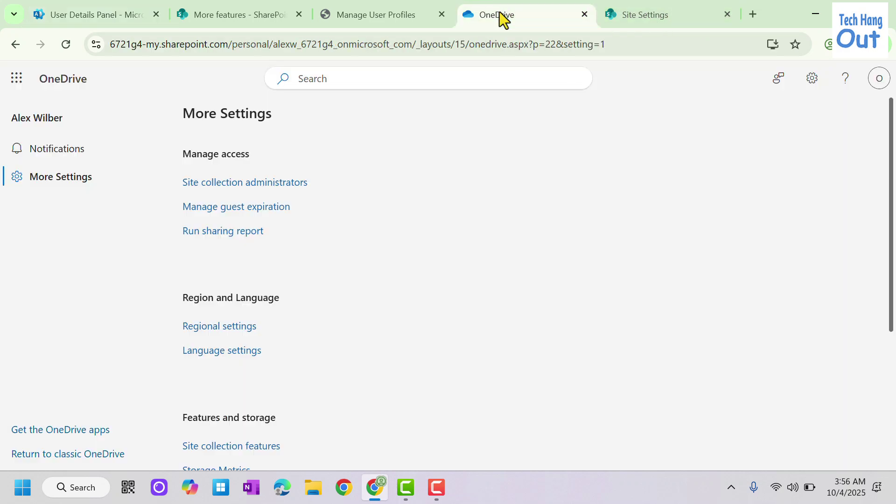
{"action": "left_click", "coordinate": [348, 21]}
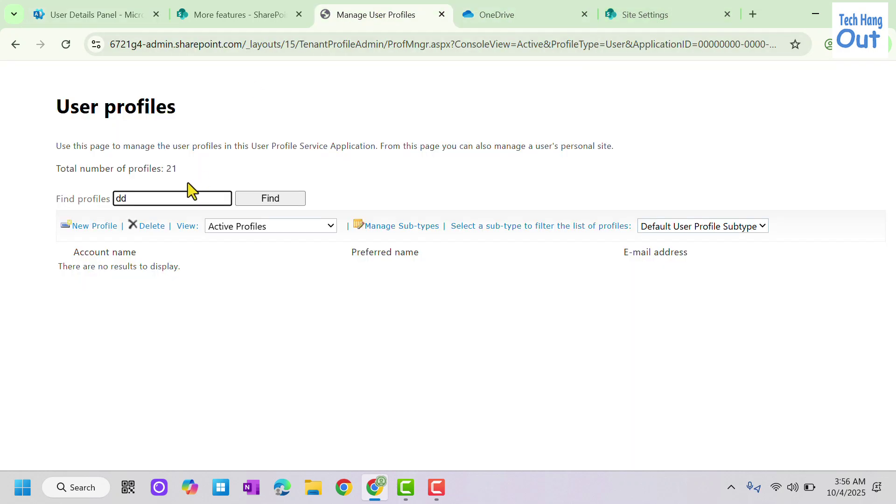
{"action": "key", "text": "BackSpace"}
{"action": "type", "text": "iego"}
{"action": "key", "text": "Return"}
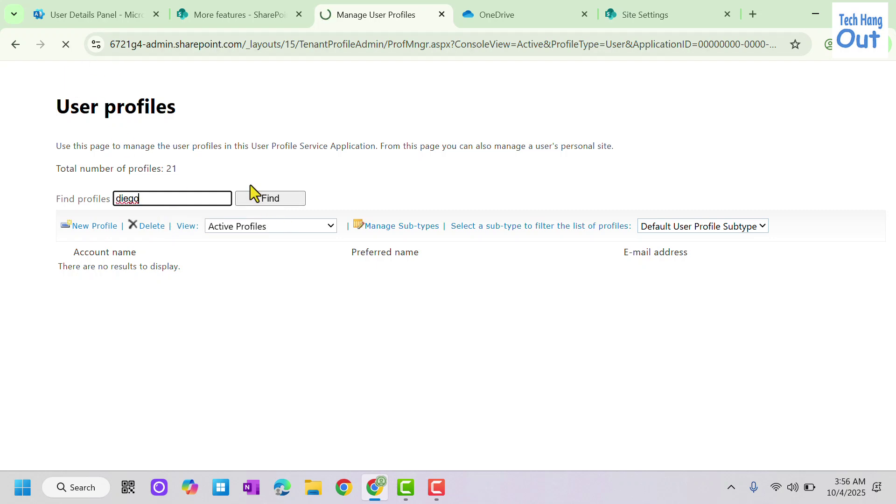
{"action": "left_click", "coordinate": [264, 198]}
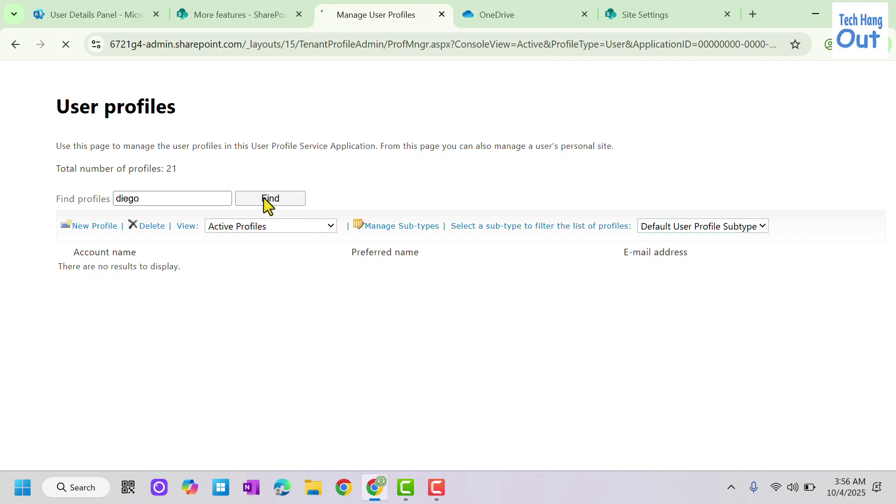
{"action": "left_click", "coordinate": [264, 198]}
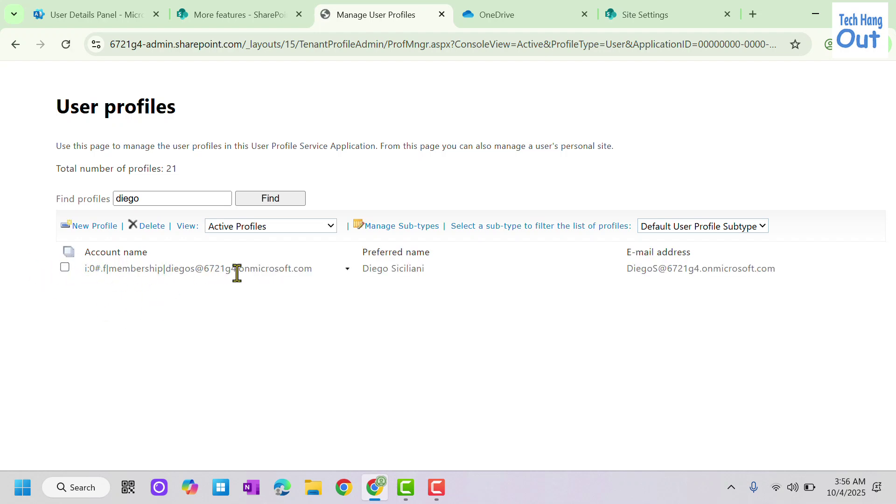
- Add the licensed user listed two rows above the first unlicensed user to the found profile's Site Collection Administrators, resolve the name, and save
{"action": "left_click", "coordinate": [347, 268]}
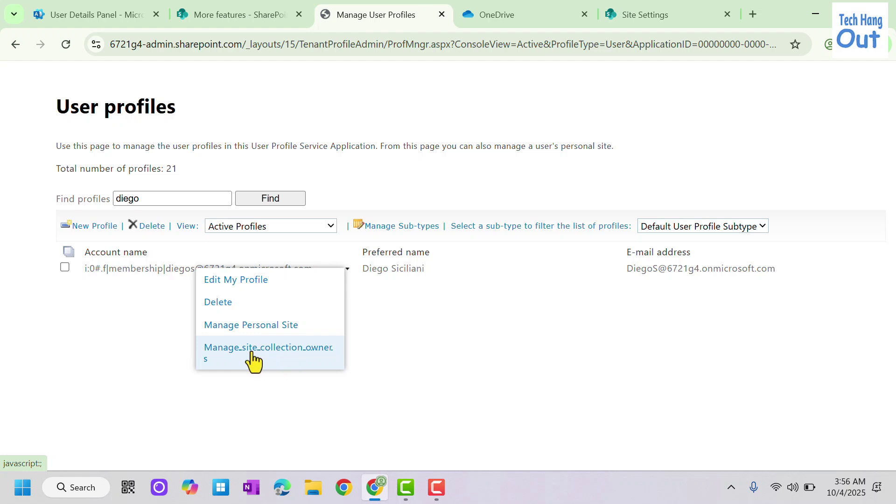
{"action": "left_click", "coordinate": [275, 359]}
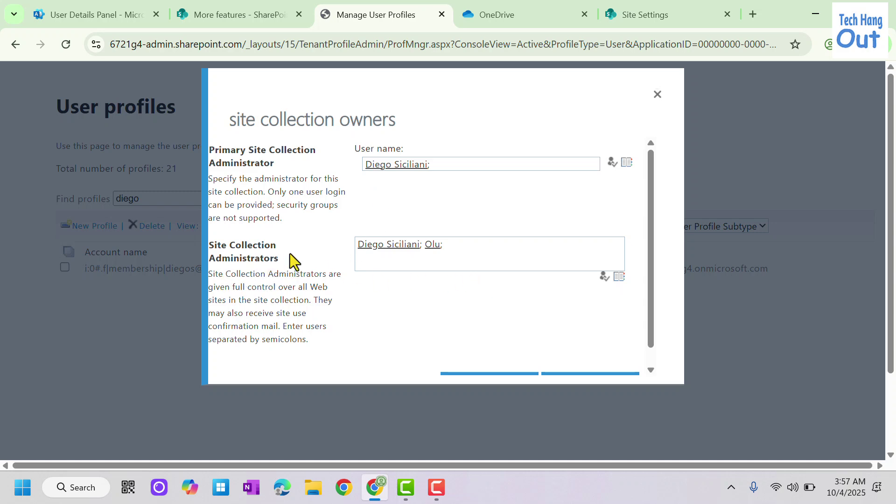
{"action": "scroll", "coordinate": [322, 275], "scroll_direction": "down", "scroll_amount": 1}
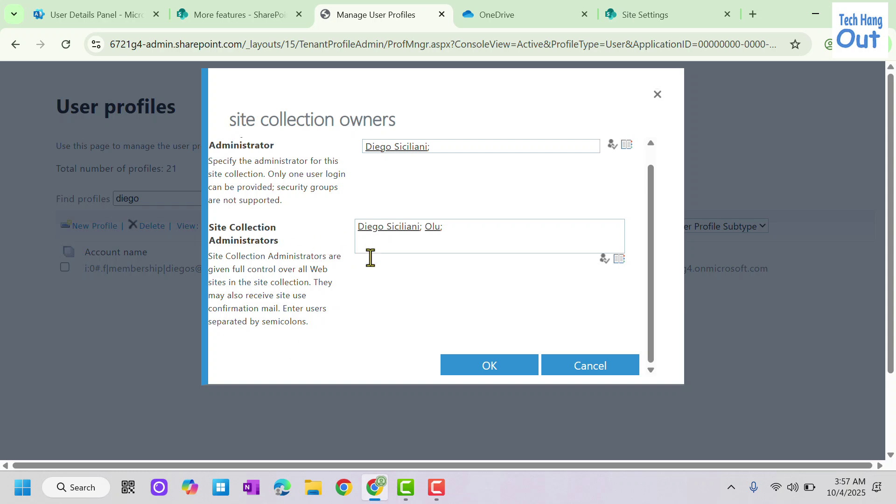
{"action": "scroll", "coordinate": [280, 179], "scroll_direction": "up", "scroll_amount": 1}
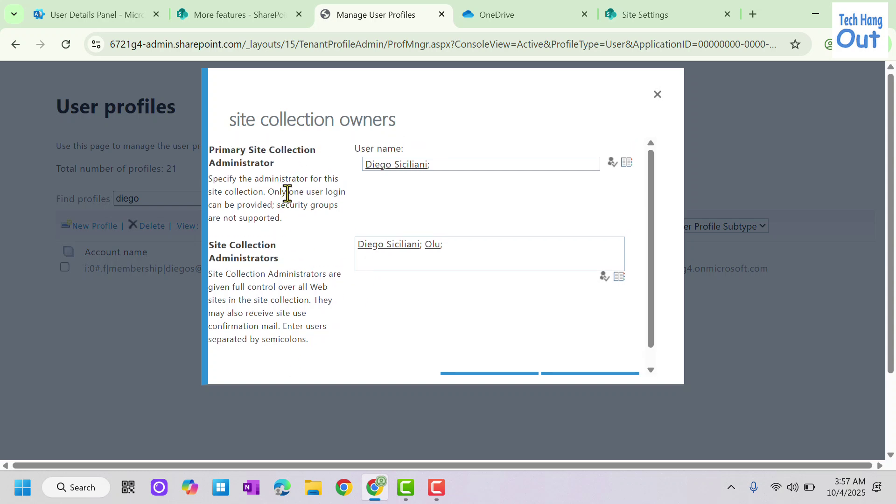
{"action": "scroll", "coordinate": [287, 192], "scroll_direction": "down", "scroll_amount": 1}
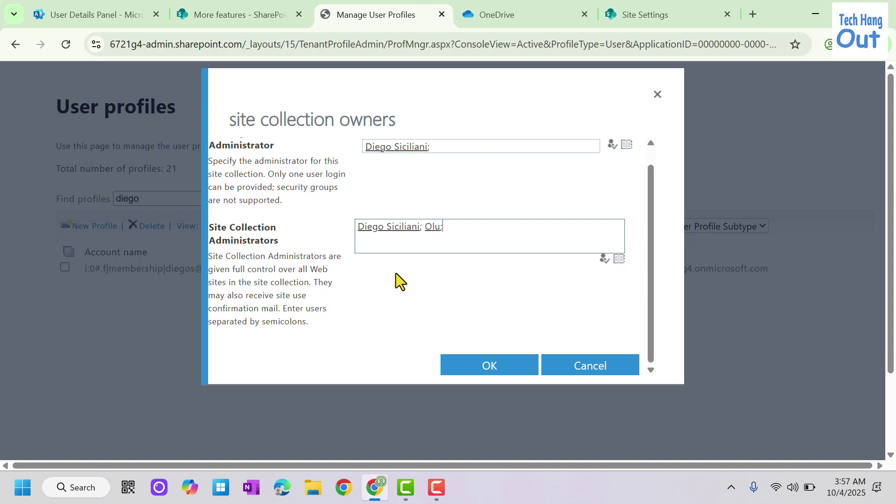
{"action": "type", "text": "adele"}
{"action": "left_click", "coordinate": [604, 259]}
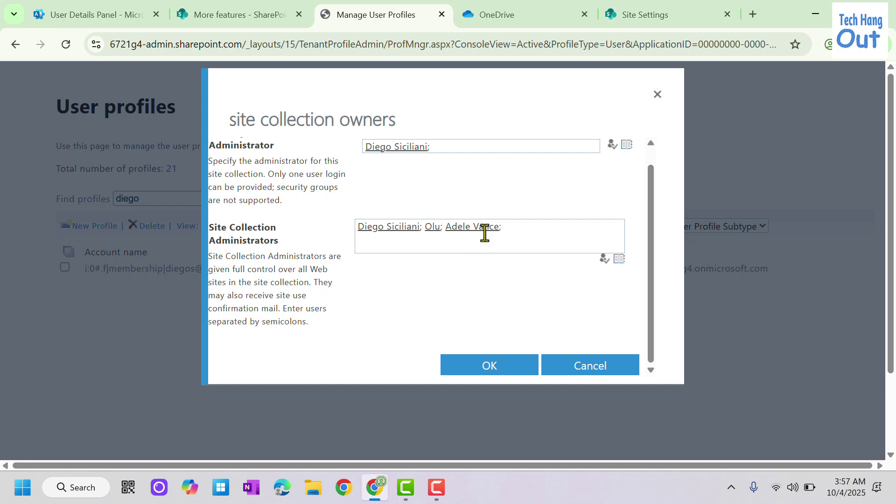
{"action": "left_click", "coordinate": [498, 369]}
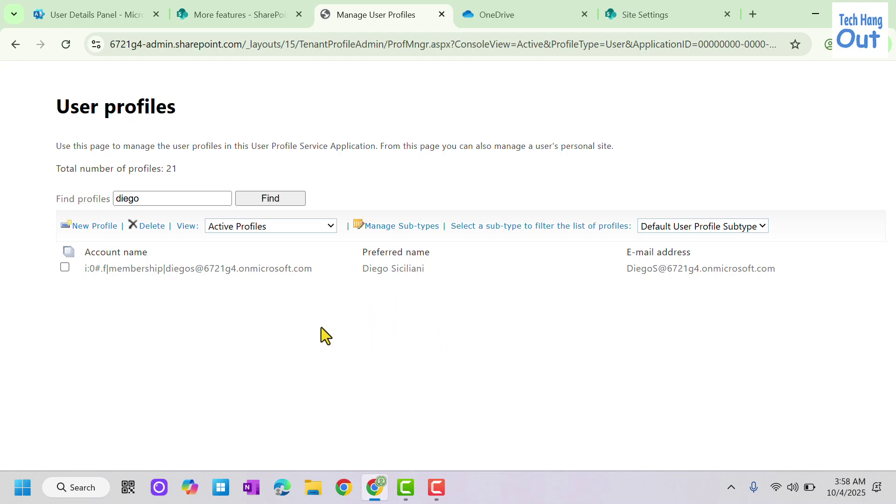
- Open the same profile's personal site and view its Documents in OneDrive
{"action": "left_click", "coordinate": [347, 270]}
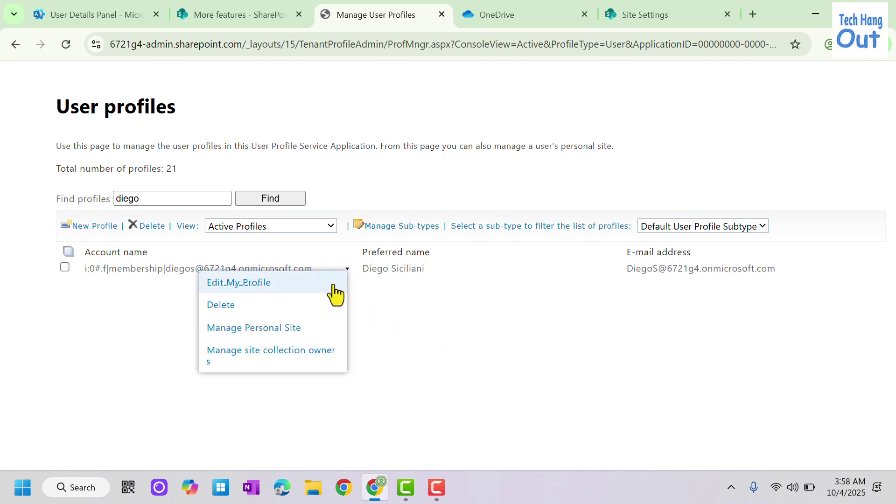
{"action": "left_click", "coordinate": [284, 332]}
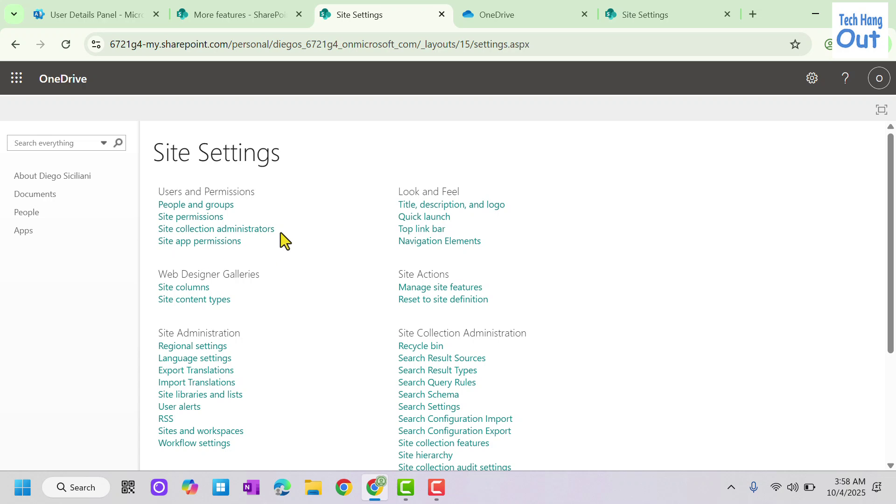
{"action": "left_click", "coordinate": [35, 195]}
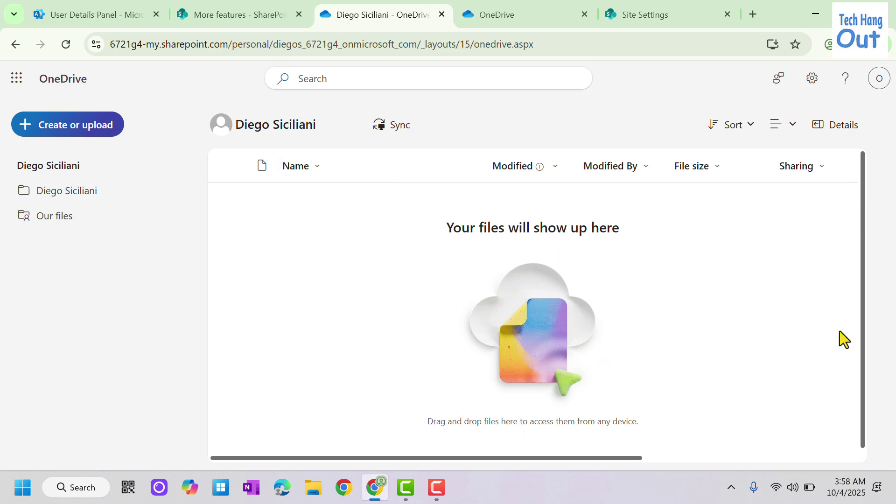
- Reopen the Manage User Profiles page from SharePoint's More features, and clear the selected user in the Microsoft 365 admin center
{"action": "left_click", "coordinate": [239, 11]}
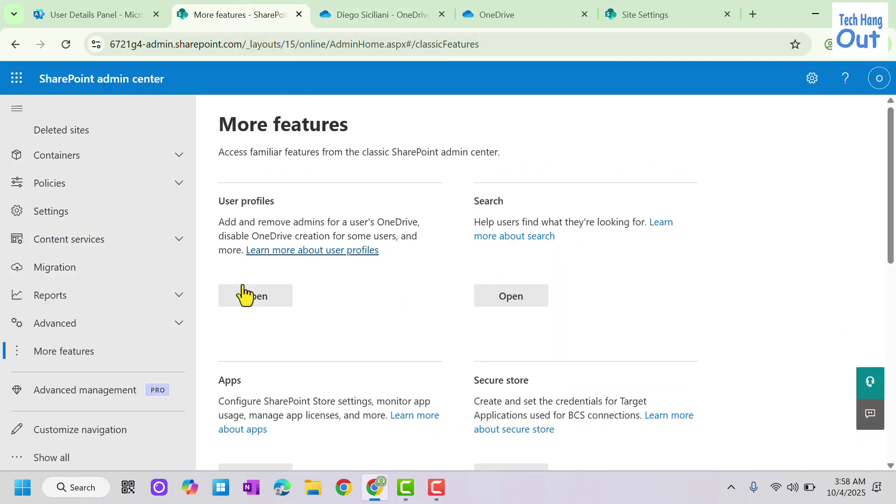
{"action": "left_click", "coordinate": [246, 306]}
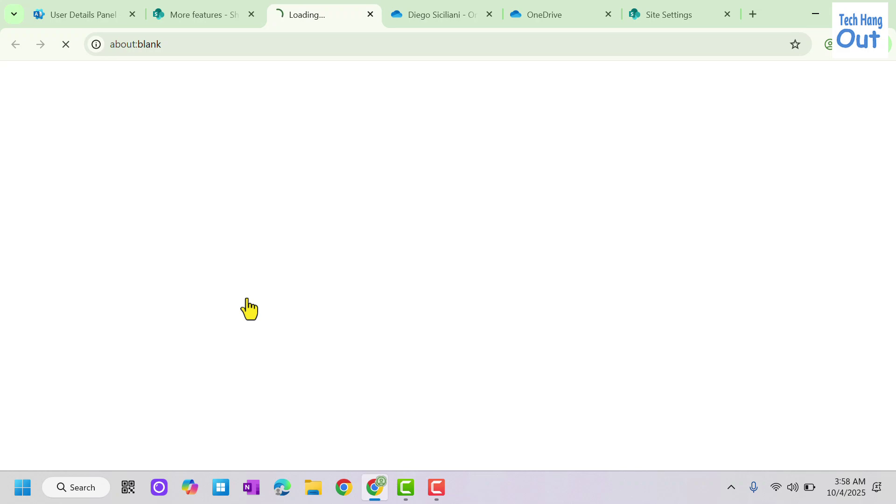
{"action": "left_click", "coordinate": [90, 9]}
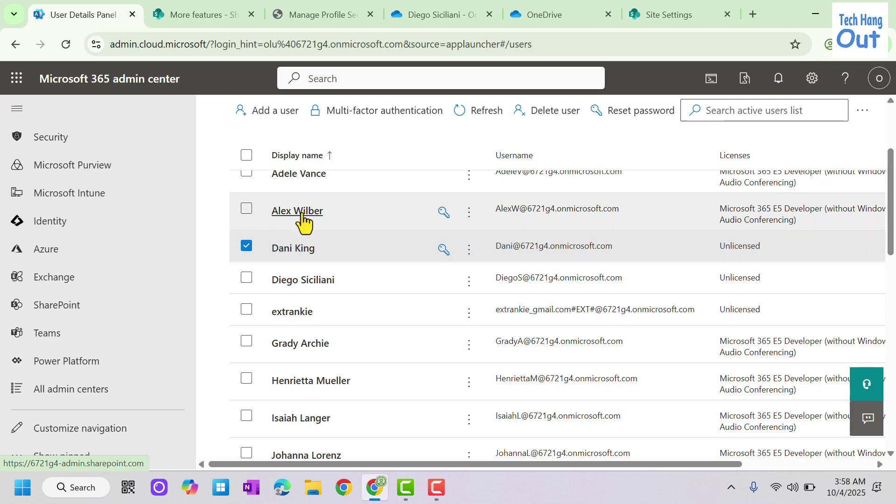
{"action": "left_click", "coordinate": [246, 245]}
{"action": "left_click", "coordinate": [305, 19]}
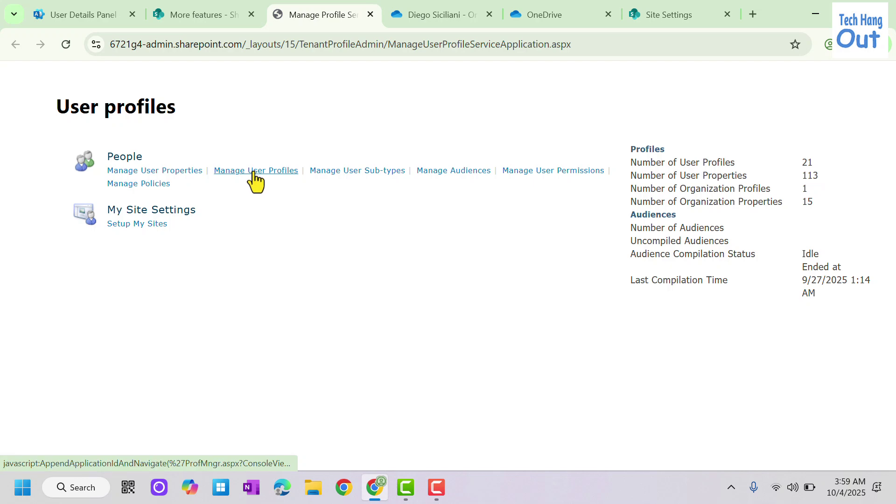
{"action": "left_click", "coordinate": [254, 171]}
- Find the profile of the licensed user listed directly above the unlicensed users by the user's first name
{"action": "left_click", "coordinate": [82, 20]}
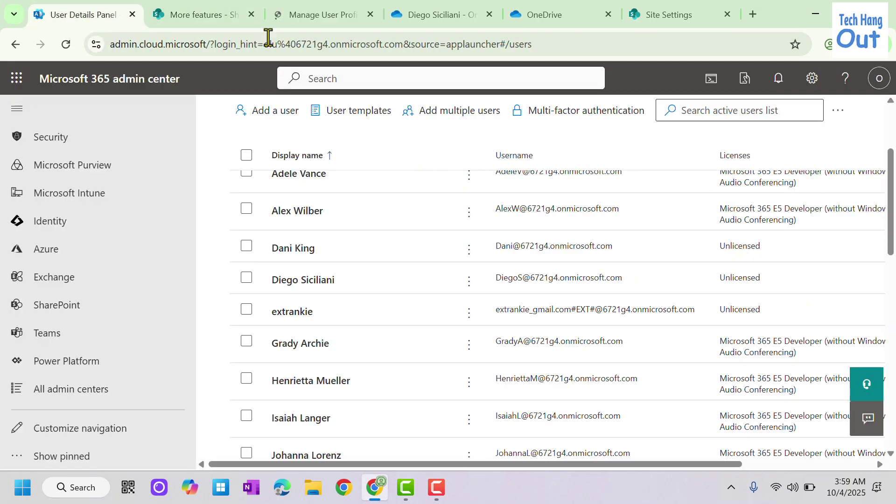
{"action": "left_click", "coordinate": [330, 13]}
{"action": "left_click", "coordinate": [156, 199]}
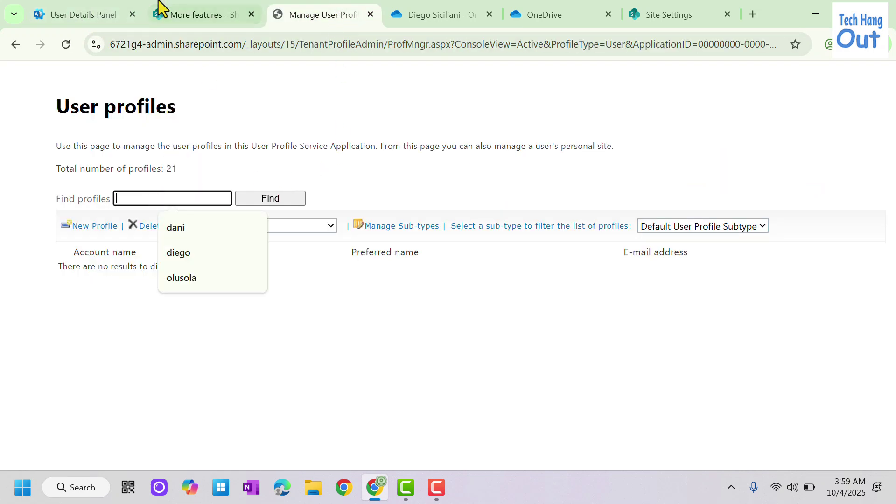
{"action": "type", "text": "alex"}
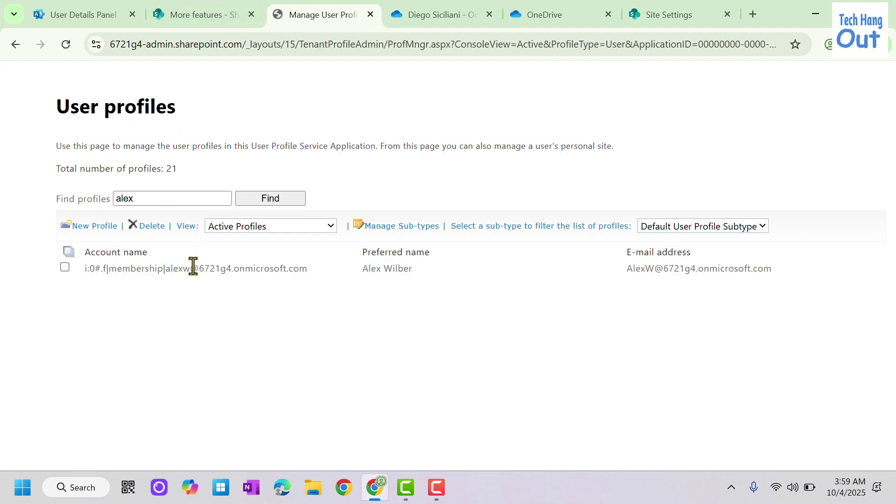
- Review the found profile's primary and additional site collection administrators, and switch back to the active users list in the Microsoft 365 admin center
{"action": "left_click", "coordinate": [344, 269]}
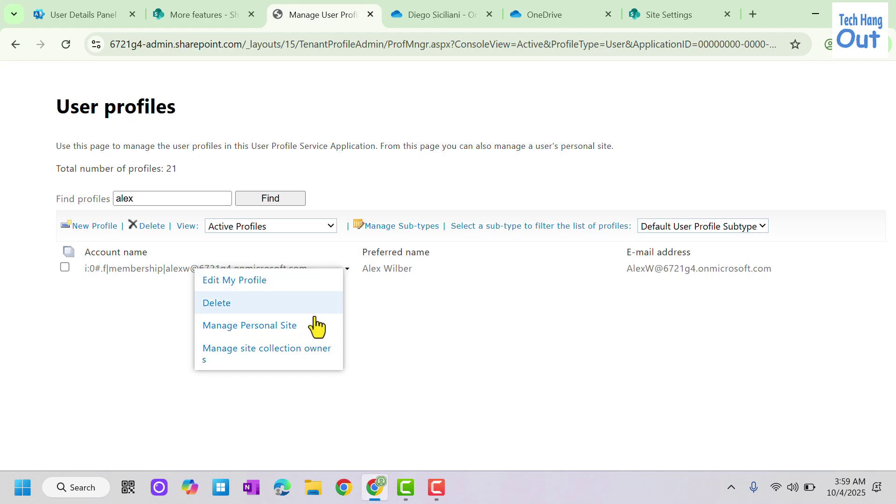
{"action": "left_click", "coordinate": [252, 357]}
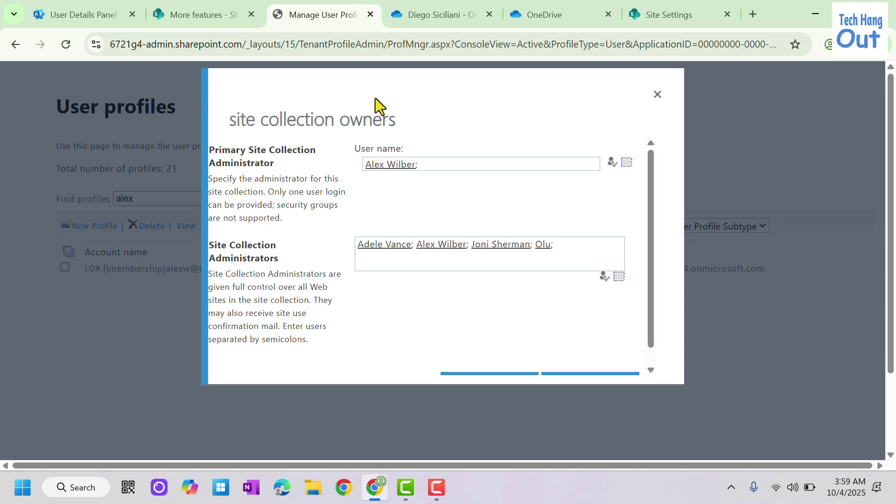
{"action": "scroll", "coordinate": [462, 189], "scroll_direction": "down", "scroll_amount": 1}
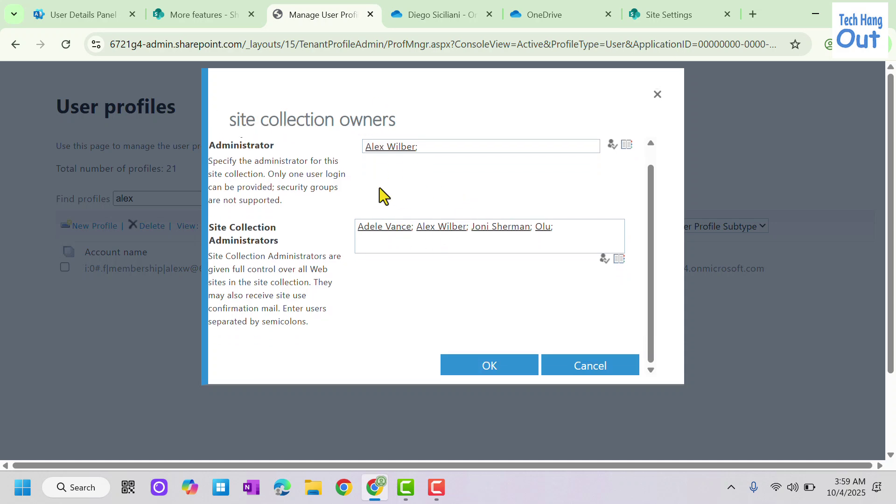
{"action": "scroll", "coordinate": [315, 205], "scroll_direction": "up", "scroll_amount": 1}
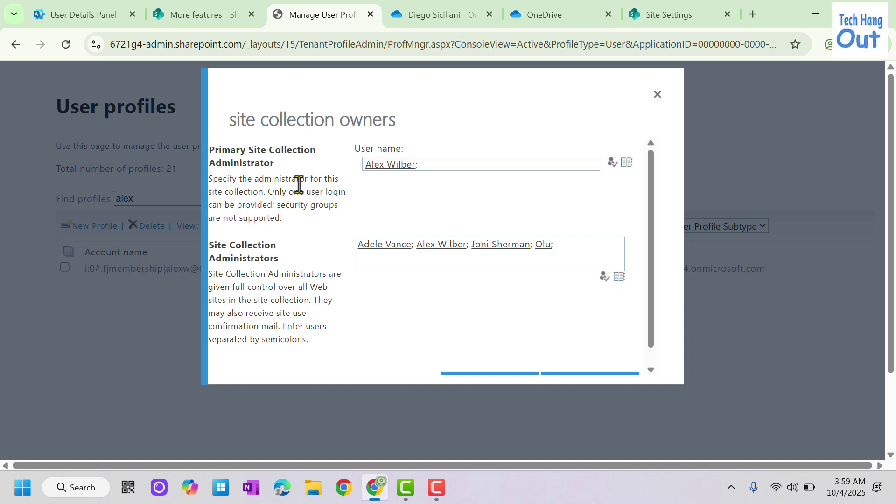
{"action": "left_click", "coordinate": [69, 8]}
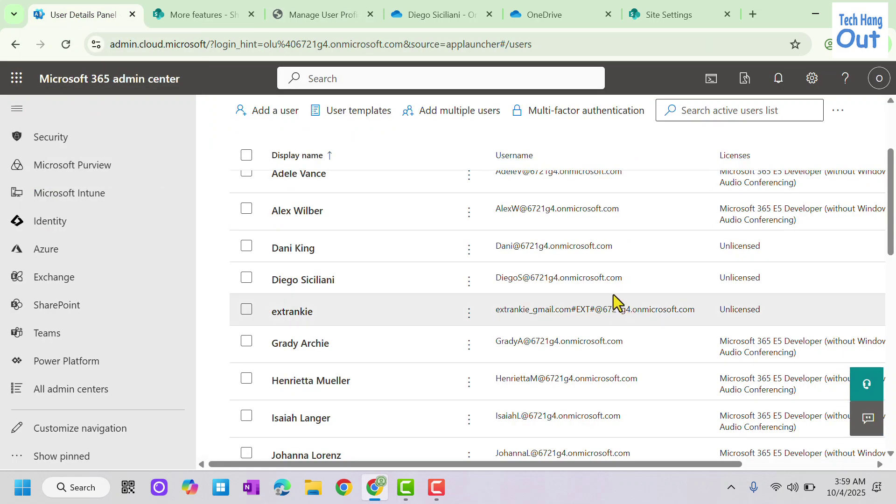
- Open the licenses and apps of the first user in the active users list, and expand the list of apps
{"action": "scroll", "coordinate": [412, 203], "scroll_direction": "up", "scroll_amount": 2}
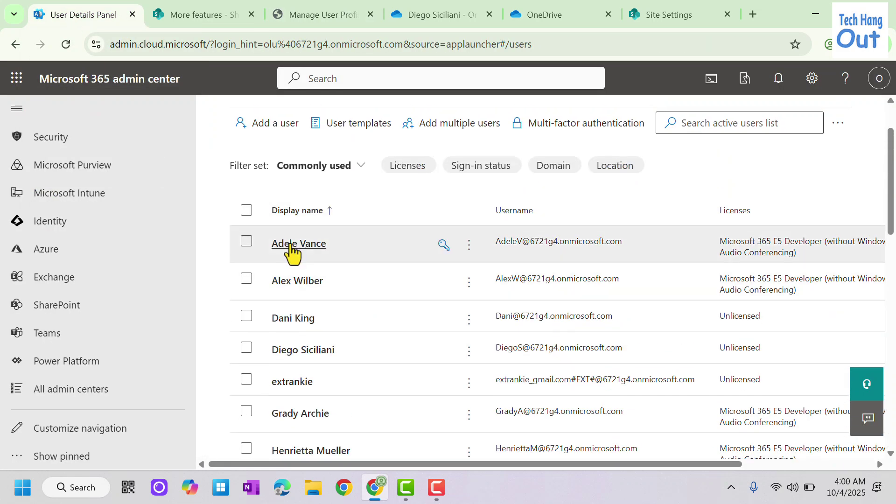
{"action": "left_click", "coordinate": [290, 244]}
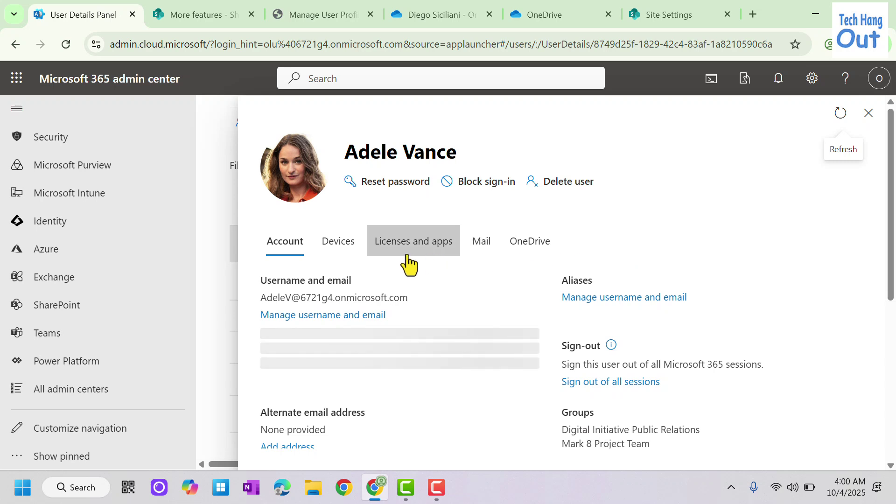
{"action": "left_click", "coordinate": [404, 256]}
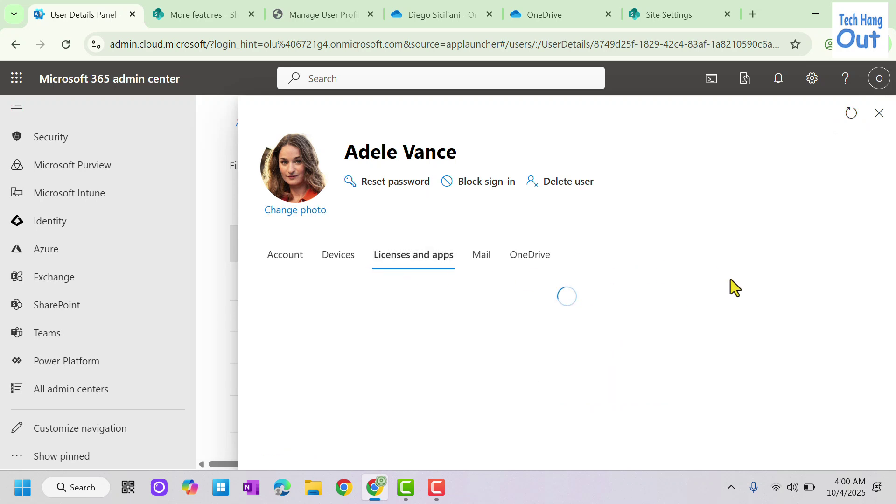
{"action": "scroll", "coordinate": [693, 276], "scroll_direction": "down", "scroll_amount": 4}
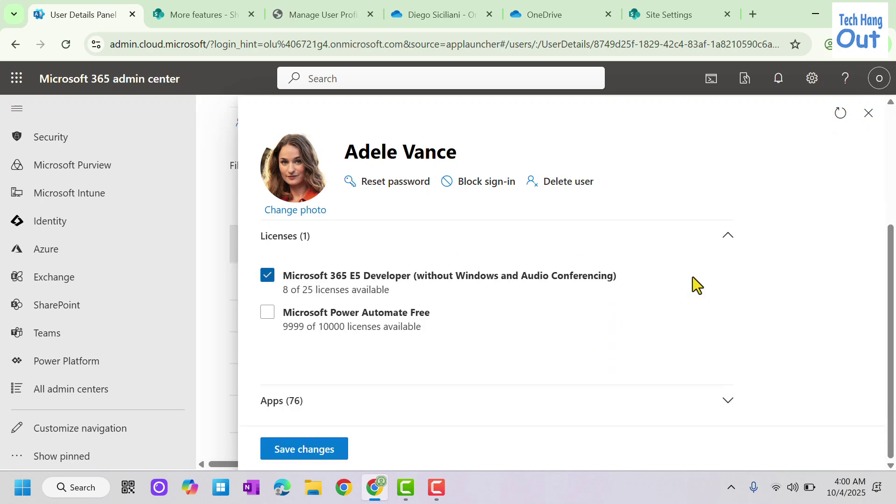
{"action": "left_click", "coordinate": [727, 400]}
- Look through the apps assigned under the Microsoft 365 E5 Developer license, from Avatars for Teams down to the Power Platform apps
{"action": "scroll", "coordinate": [774, 315], "scroll_direction": "down", "scroll_amount": 4}
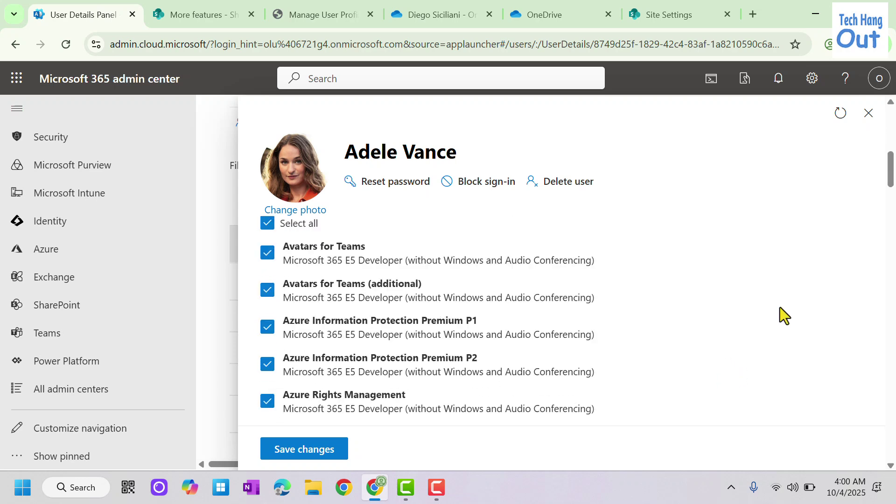
{"action": "scroll", "coordinate": [781, 261], "scroll_direction": "up", "scroll_amount": 2}
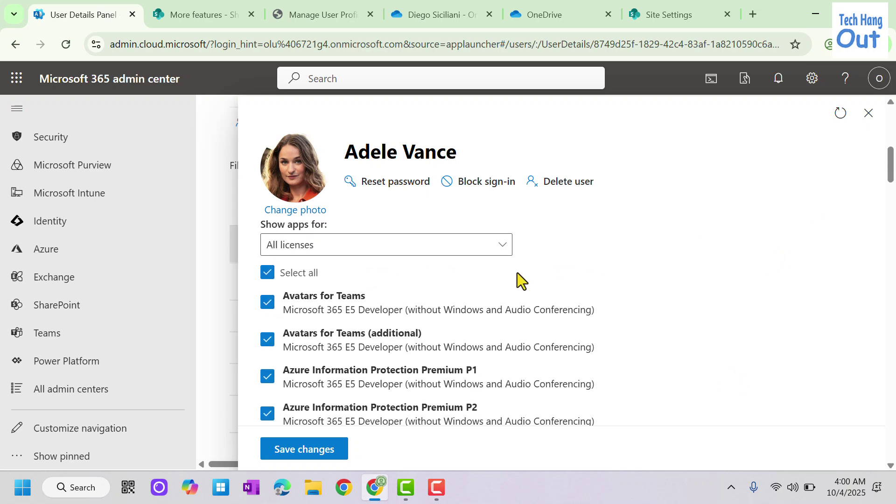
{"action": "scroll", "coordinate": [342, 320], "scroll_direction": "down", "scroll_amount": 1}
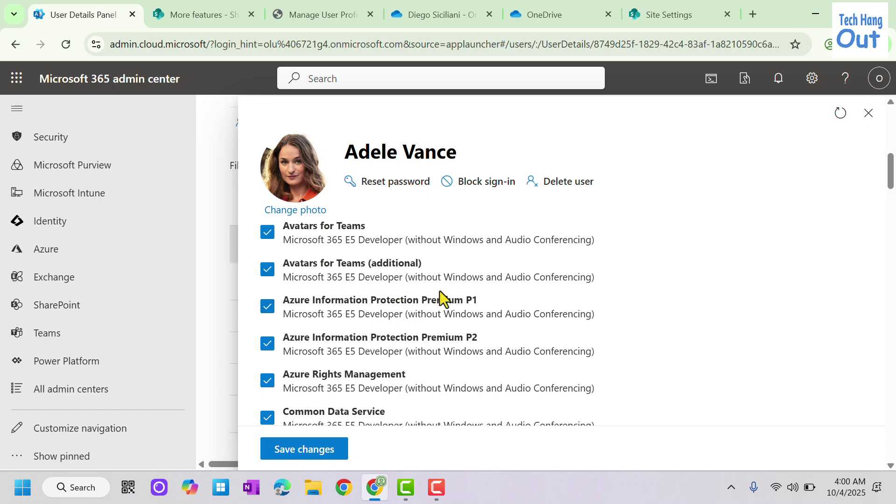
{"action": "scroll", "coordinate": [420, 320], "scroll_direction": "down", "scroll_amount": 2}
{"action": "scroll", "coordinate": [335, 316], "scroll_direction": "down", "scroll_amount": 3}
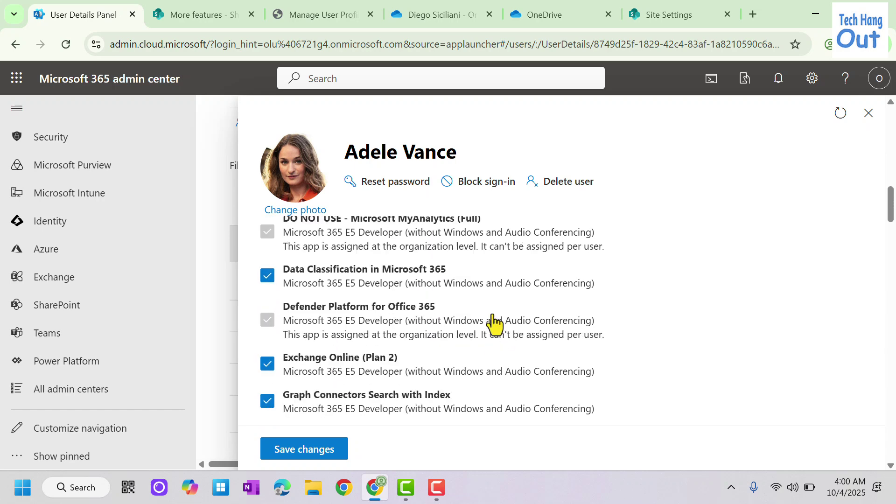
{"action": "scroll", "coordinate": [492, 322], "scroll_direction": "down", "scroll_amount": 1}
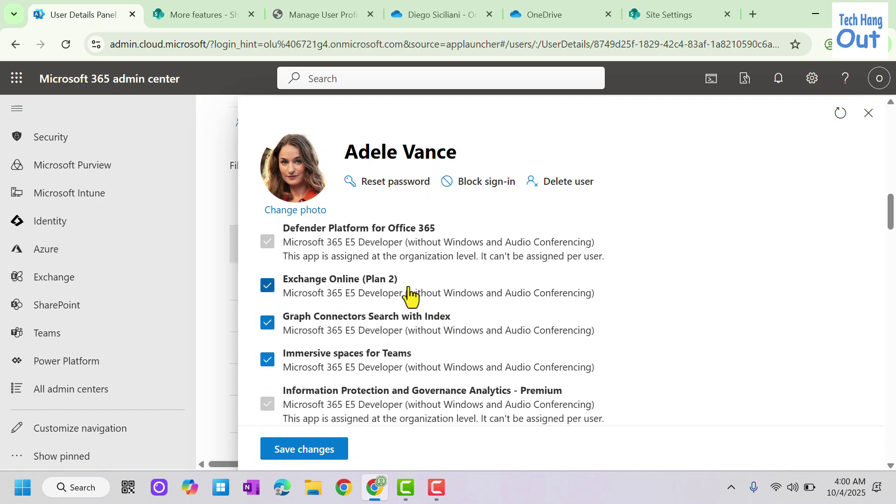
{"action": "scroll", "coordinate": [408, 289], "scroll_direction": "down", "scroll_amount": 2}
{"action": "scroll", "coordinate": [432, 299], "scroll_direction": "down", "scroll_amount": 1}
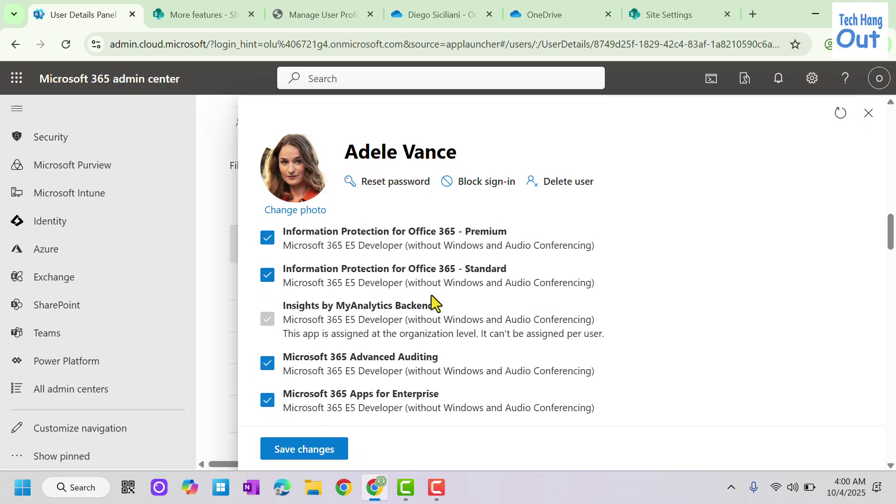
{"action": "scroll", "coordinate": [472, 308], "scroll_direction": "down", "scroll_amount": 2}
{"action": "scroll", "coordinate": [443, 304], "scroll_direction": "down", "scroll_amount": 4}
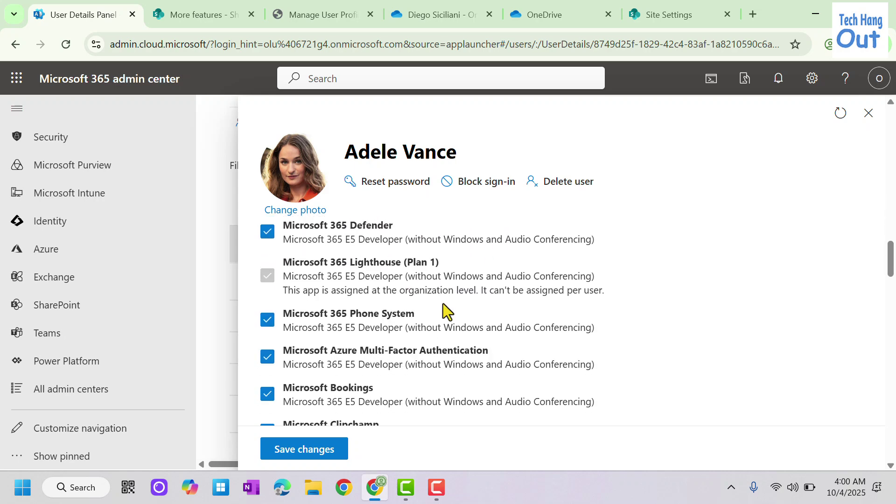
{"action": "scroll", "coordinate": [460, 306], "scroll_direction": "up", "scroll_amount": 4}
{"action": "scroll", "coordinate": [448, 308], "scroll_direction": "down", "scroll_amount": 7}
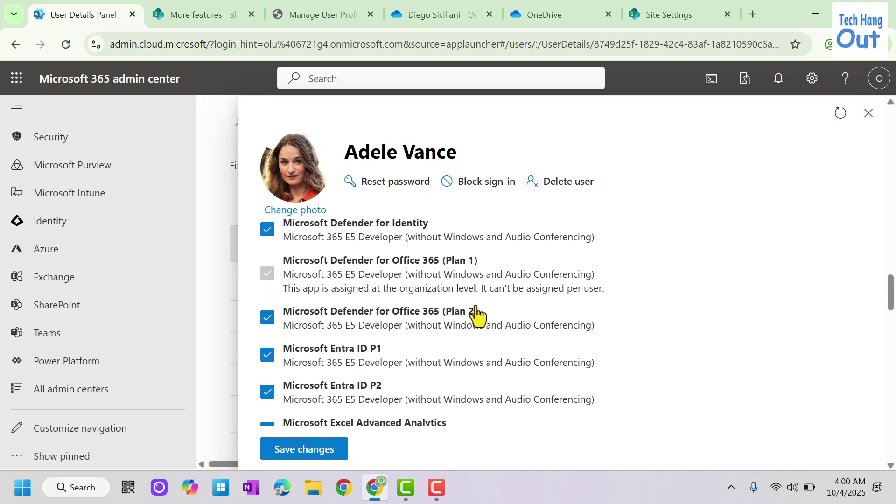
{"action": "scroll", "coordinate": [469, 312], "scroll_direction": "down", "scroll_amount": 2}
{"action": "scroll", "coordinate": [442, 294], "scroll_direction": "down", "scroll_amount": 1}
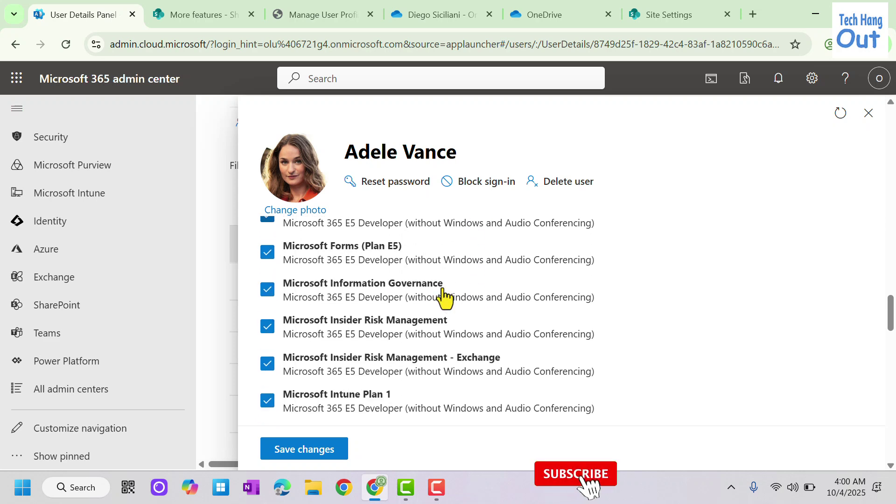
{"action": "scroll", "coordinate": [443, 299], "scroll_direction": "down", "scroll_amount": 8}
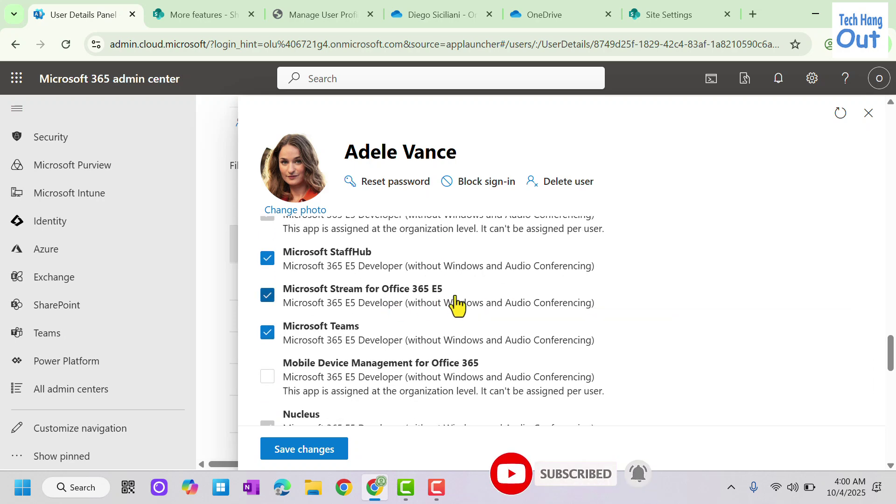
{"action": "scroll", "coordinate": [452, 279], "scroll_direction": "down", "scroll_amount": 1}
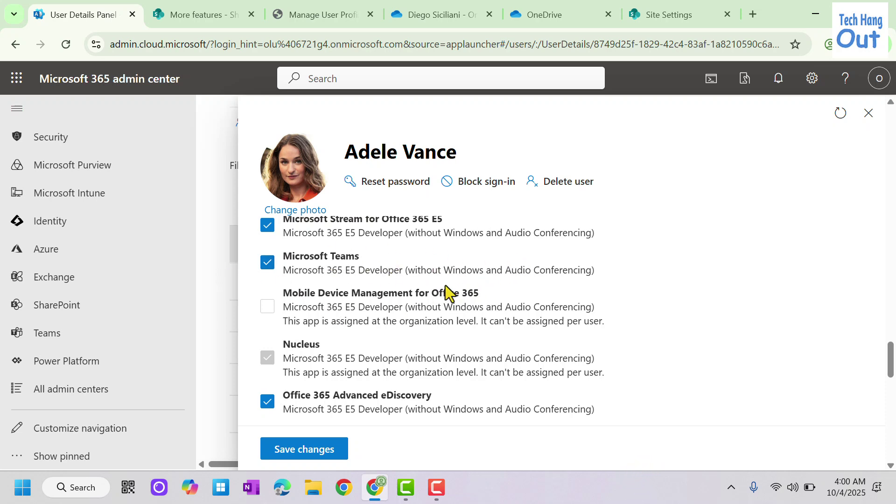
{"action": "scroll", "coordinate": [380, 282], "scroll_direction": "up", "scroll_amount": 1}
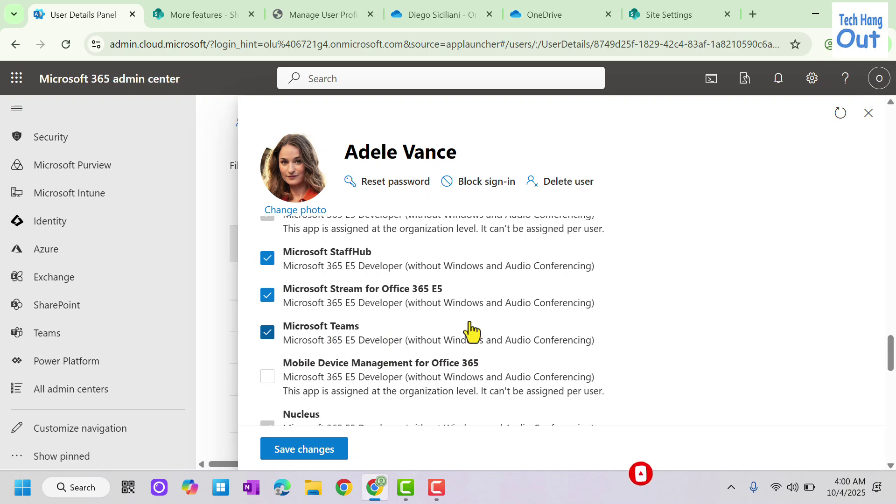
{"action": "scroll", "coordinate": [441, 326], "scroll_direction": "down", "scroll_amount": 3}
{"action": "scroll", "coordinate": [460, 294], "scroll_direction": "down", "scroll_amount": 3}
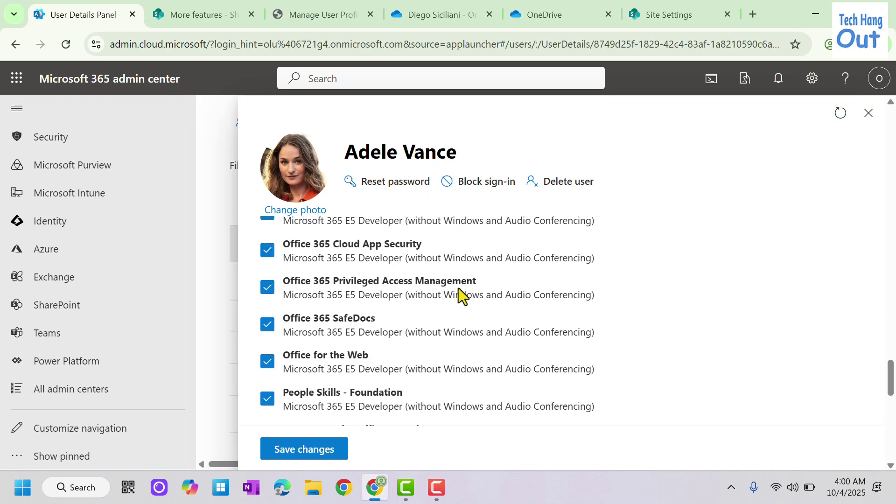
{"action": "scroll", "coordinate": [460, 294], "scroll_direction": "down", "scroll_amount": 2}
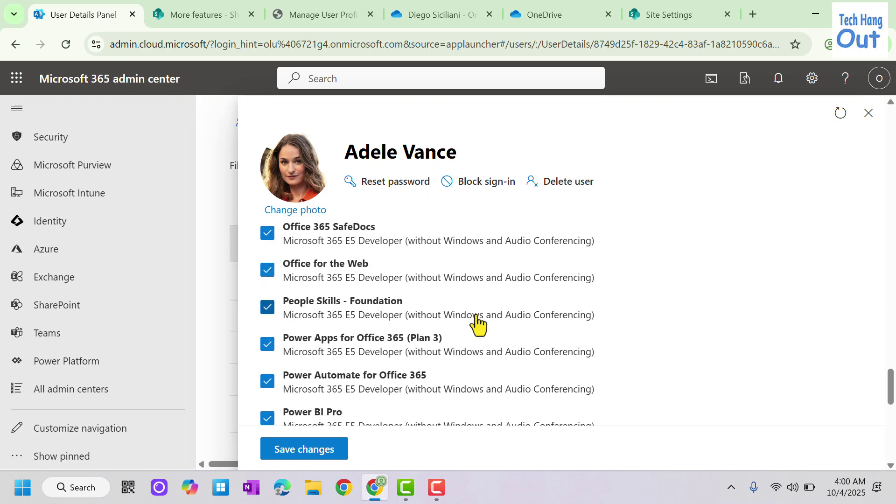
{"action": "scroll", "coordinate": [476, 319], "scroll_direction": "down", "scroll_amount": 3}
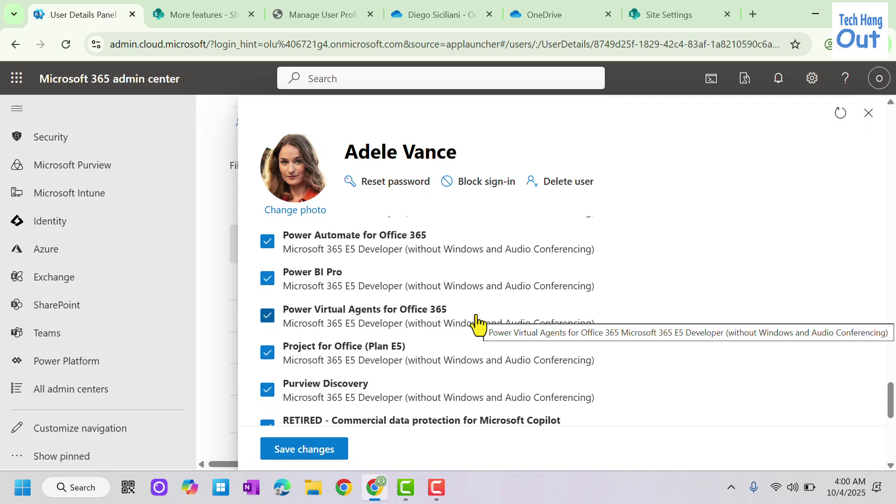
- Search the user's assigned apps again for the SharePoint plan, from the Microsoft Defender entries to the end of the list
{"action": "scroll", "coordinate": [478, 322], "scroll_direction": "up", "scroll_amount": 10}
{"action": "scroll", "coordinate": [481, 282], "scroll_direction": "up", "scroll_amount": 3}
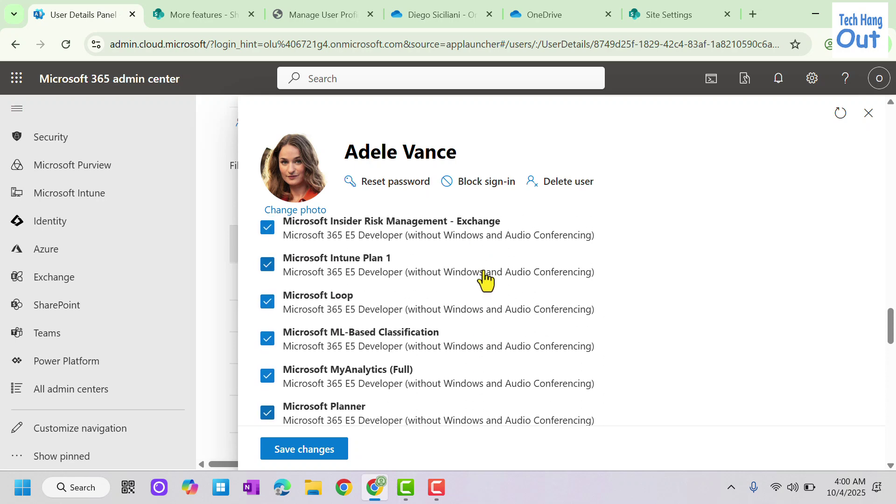
{"action": "scroll", "coordinate": [488, 276], "scroll_direction": "up", "scroll_amount": 3}
{"action": "scroll", "coordinate": [490, 270], "scroll_direction": "up", "scroll_amount": 3}
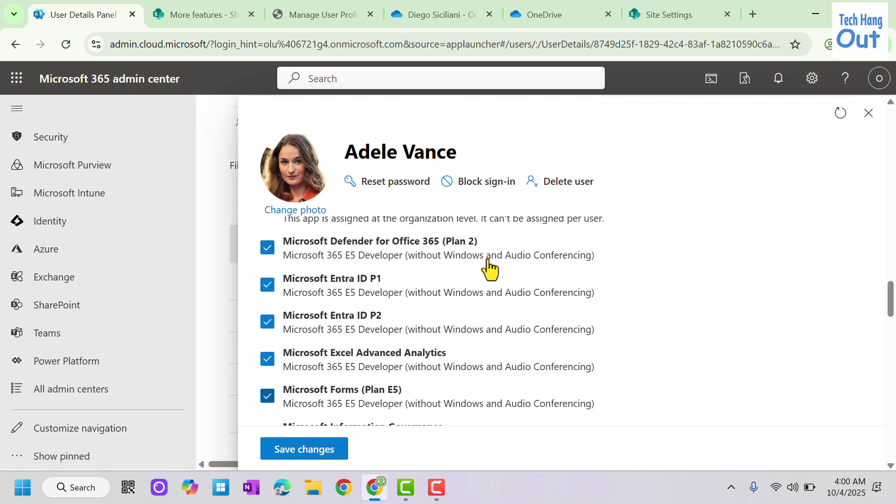
{"action": "scroll", "coordinate": [425, 308], "scroll_direction": "down", "scroll_amount": 10}
{"action": "scroll", "coordinate": [421, 310], "scroll_direction": "down", "scroll_amount": 15}
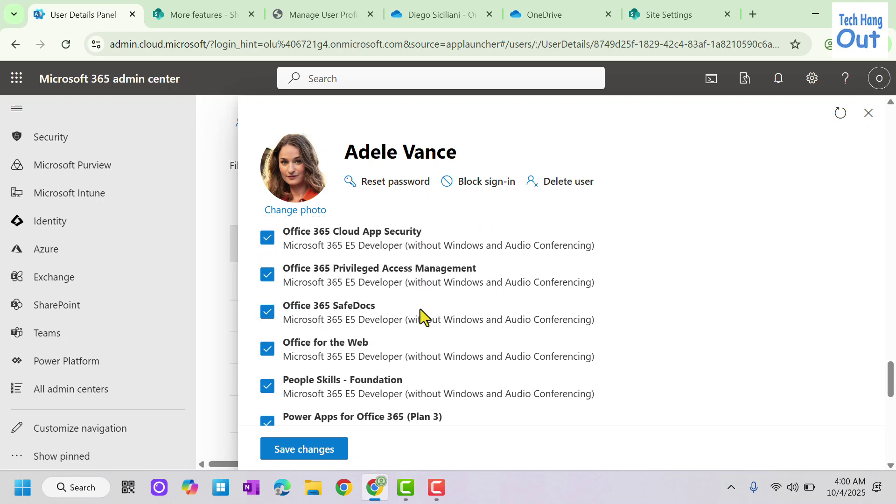
{"action": "scroll", "coordinate": [444, 322], "scroll_direction": "down", "scroll_amount": 5}
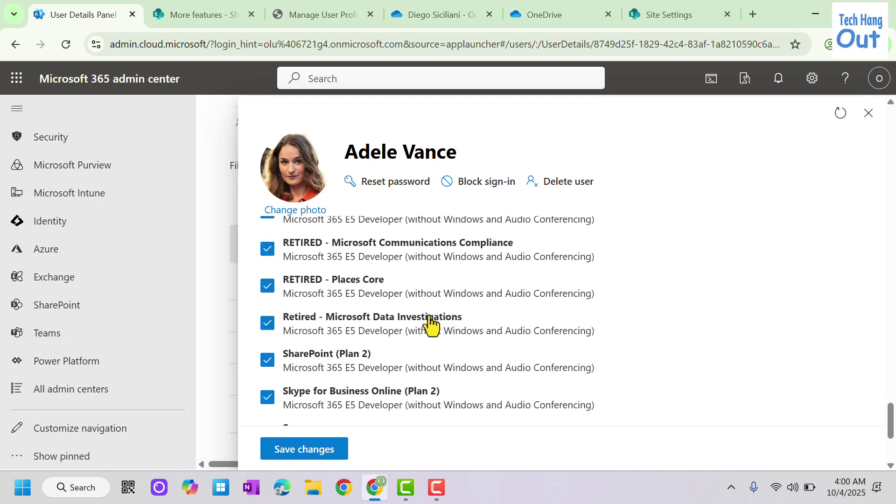
{"action": "scroll", "coordinate": [425, 325], "scroll_direction": "up", "scroll_amount": 3}
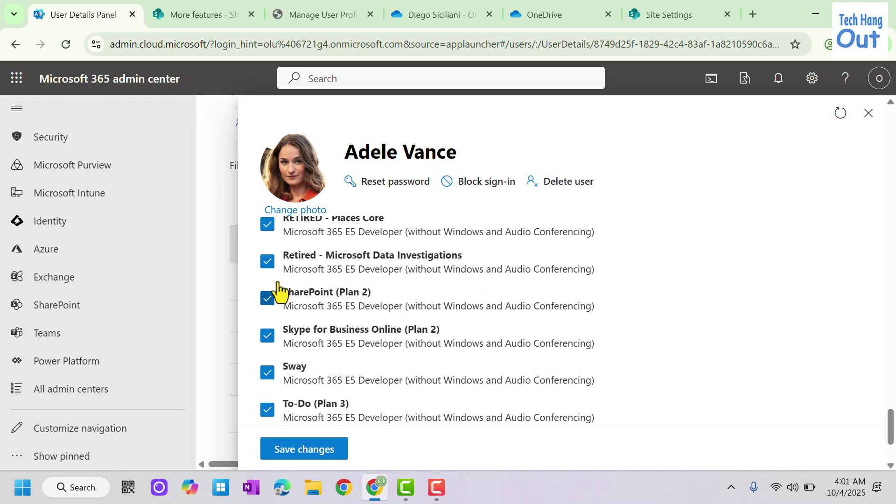
- Look back up through the user's assigned apps, from SharePoint (Plan 2) to Customer Lockbox (A)
{"action": "scroll", "coordinate": [300, 282], "scroll_direction": "up", "scroll_amount": 3}
{"action": "scroll", "coordinate": [396, 310], "scroll_direction": "up", "scroll_amount": 8}
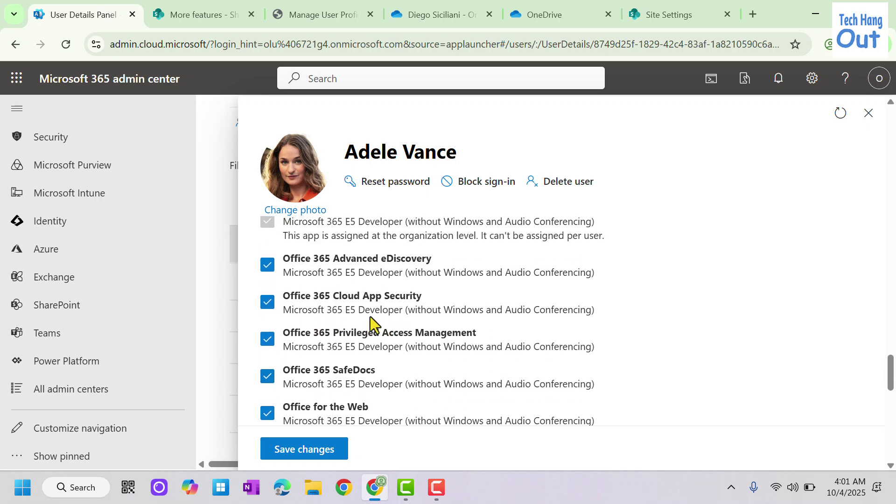
{"action": "scroll", "coordinate": [446, 317], "scroll_direction": "up", "scroll_amount": 6}
{"action": "scroll", "coordinate": [441, 324], "scroll_direction": "down", "scroll_amount": 1}
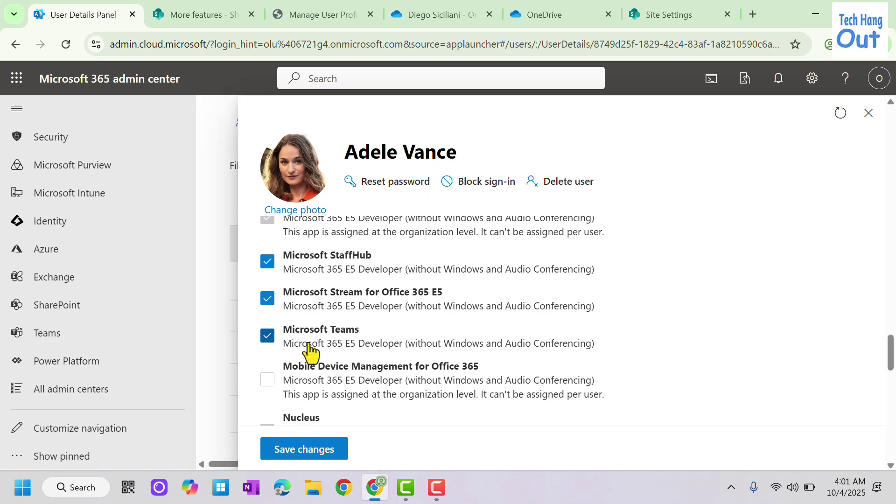
{"action": "scroll", "coordinate": [397, 346], "scroll_direction": "up", "scroll_amount": 3}
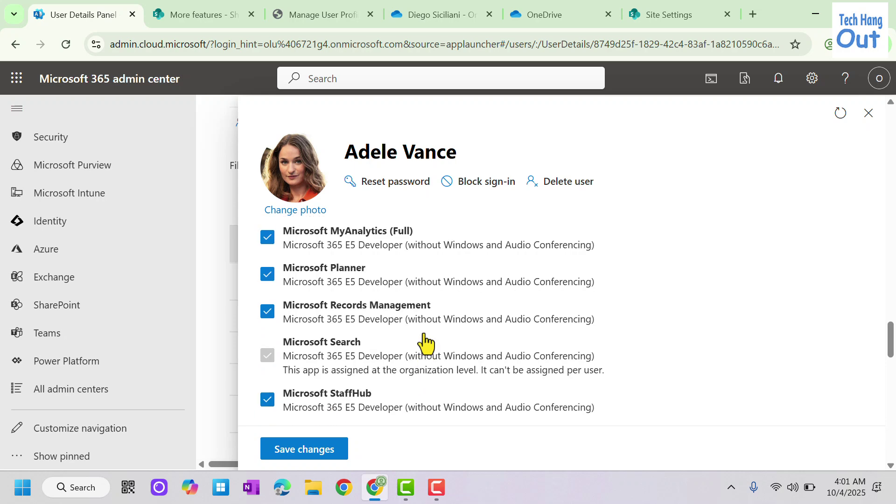
{"action": "scroll", "coordinate": [444, 332], "scroll_direction": "up", "scroll_amount": 6}
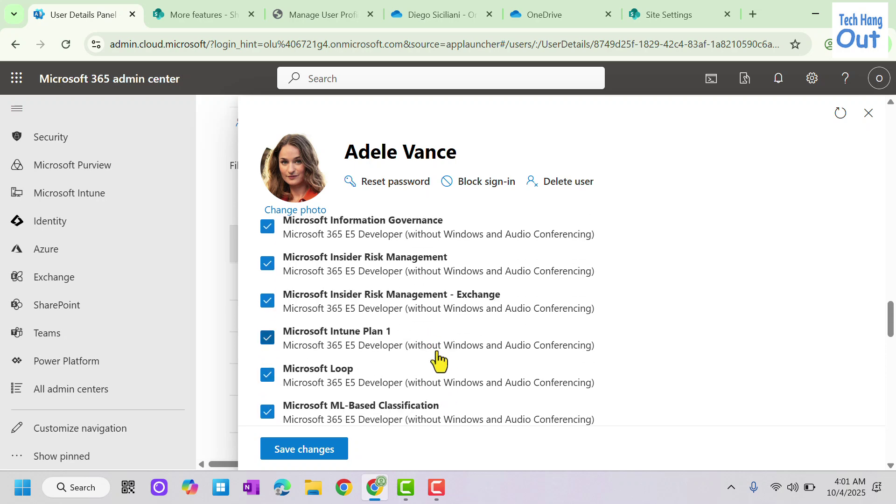
{"action": "scroll", "coordinate": [429, 357], "scroll_direction": "up", "scroll_amount": 4}
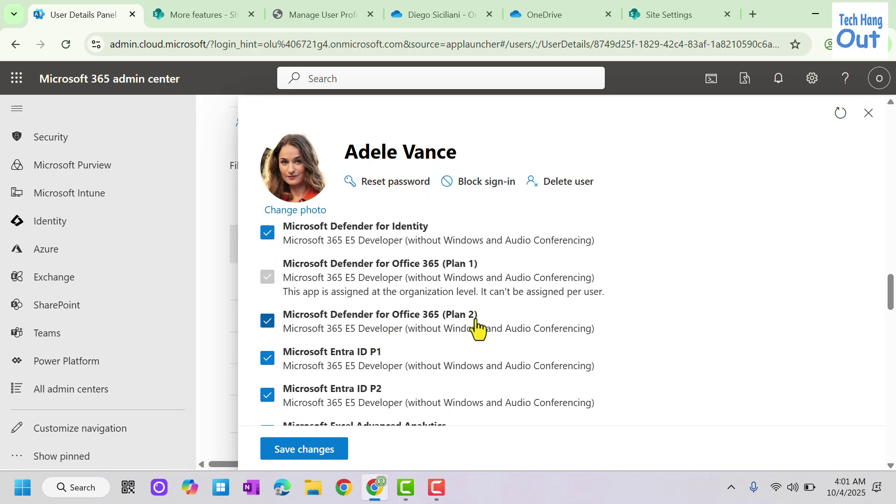
{"action": "scroll", "coordinate": [390, 329], "scroll_direction": "up", "scroll_amount": 6}
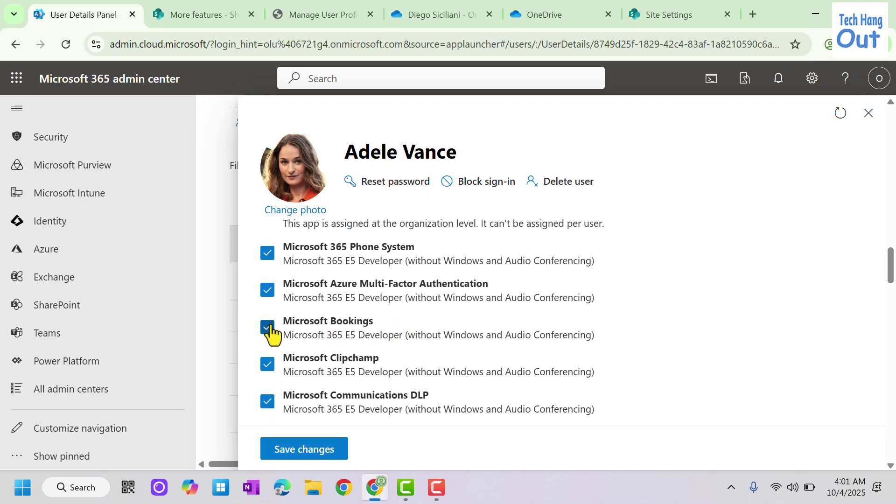
{"action": "scroll", "coordinate": [355, 336], "scroll_direction": "up", "scroll_amount": 4}
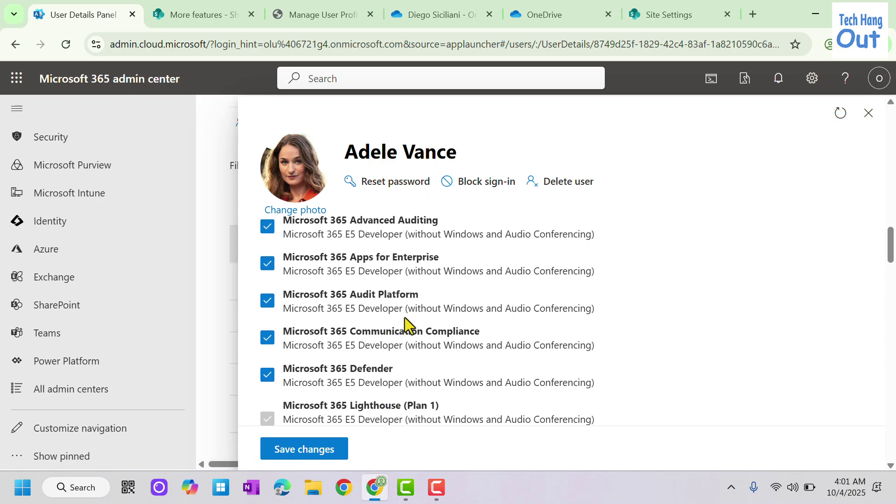
{"action": "scroll", "coordinate": [441, 301], "scroll_direction": "up", "scroll_amount": 6}
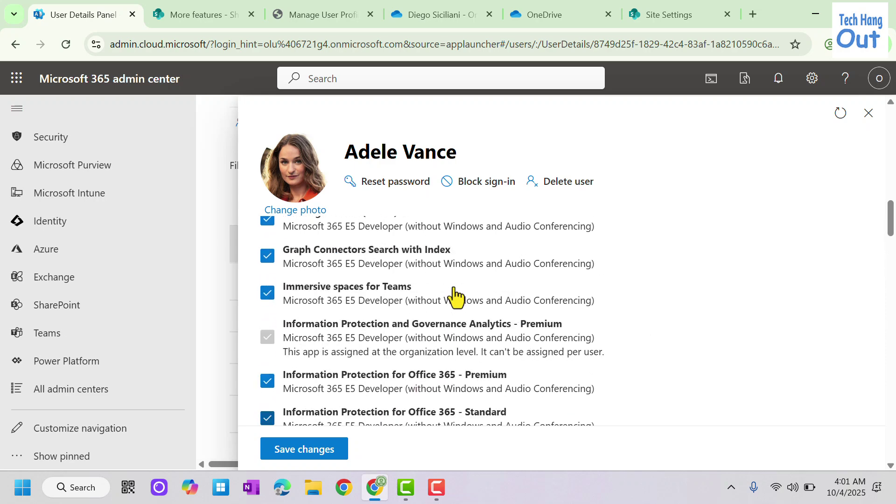
{"action": "scroll", "coordinate": [455, 275], "scroll_direction": "up", "scroll_amount": 4}
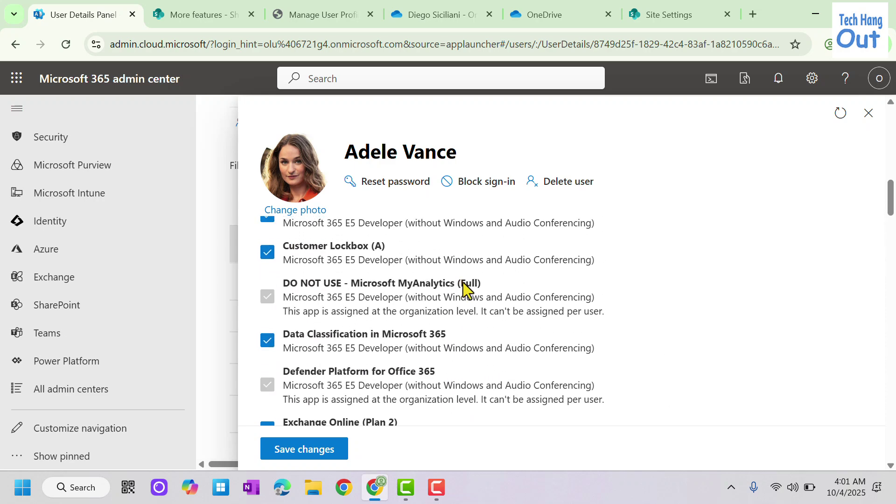
- Check the assigned apps once more down to Yammer Enterprise, and return to the Microsoft Defender entries
{"action": "scroll", "coordinate": [462, 283], "scroll_direction": "down", "scroll_amount": 6}
{"action": "scroll", "coordinate": [463, 282], "scroll_direction": "down", "scroll_amount": 10}
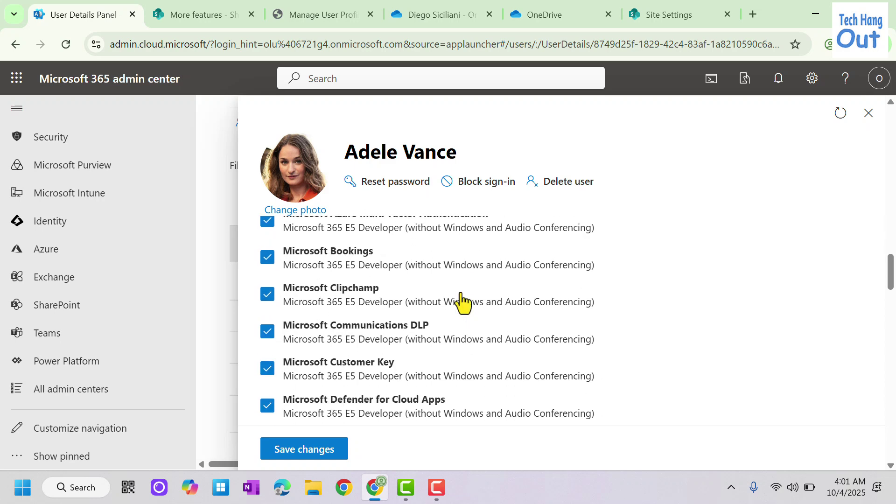
{"action": "scroll", "coordinate": [459, 310], "scroll_direction": "down", "scroll_amount": 15}
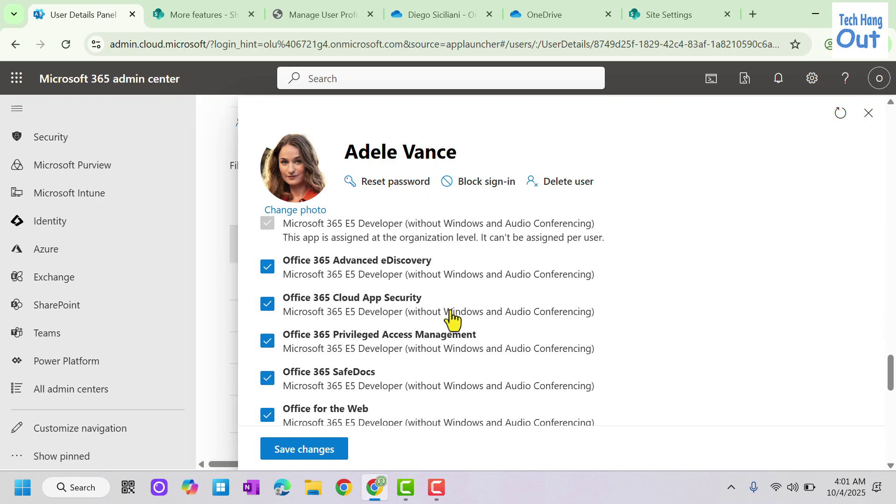
{"action": "scroll", "coordinate": [450, 309], "scroll_direction": "down", "scroll_amount": 4}
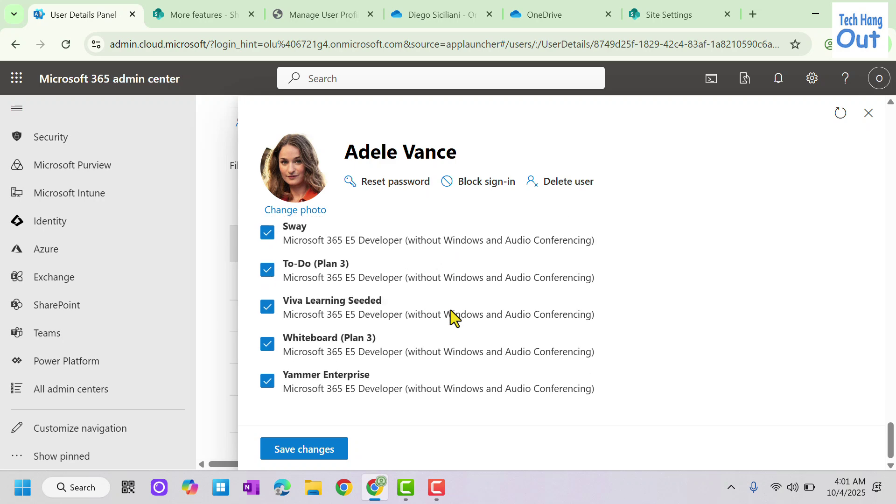
{"action": "scroll", "coordinate": [451, 313], "scroll_direction": "up", "scroll_amount": 10}
{"action": "scroll", "coordinate": [485, 311], "scroll_direction": "up", "scroll_amount": 20}
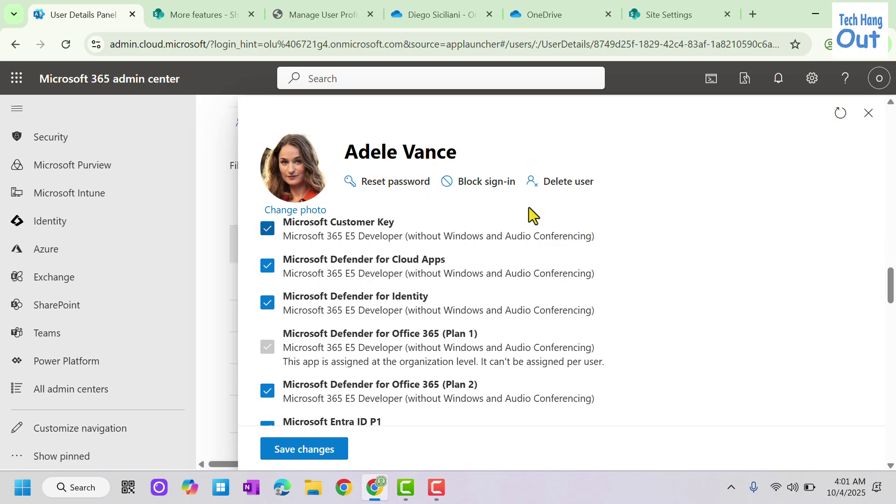
- Return to the site collection owners dialog of the found user profile and remove the current primary site collection administrator
{"action": "left_click", "coordinate": [554, 14]}
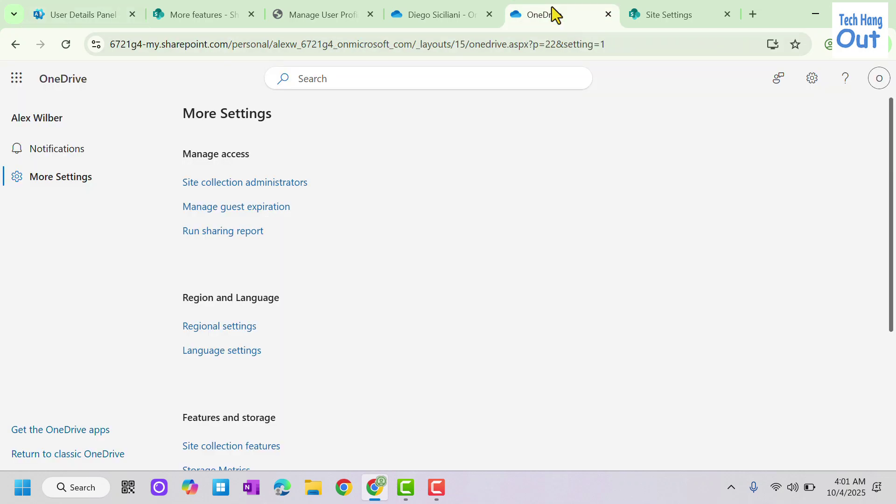
{"action": "left_click", "coordinate": [320, 11]}
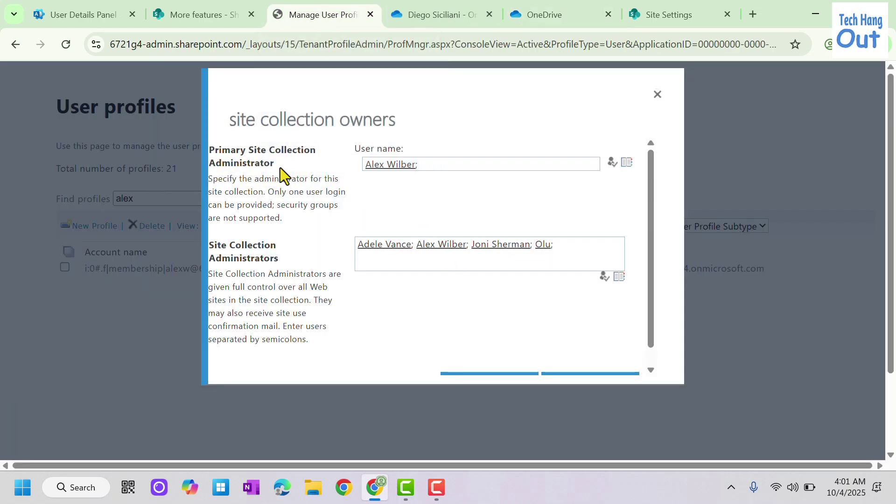
{"action": "left_click", "coordinate": [436, 165]}
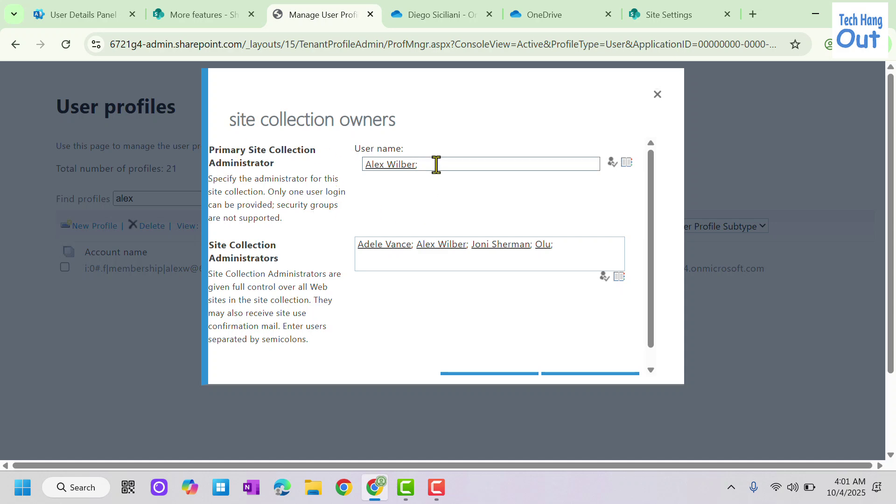
{"action": "key", "text": "BackSpace"}
{"action": "type", "text": "ale"}
{"action": "key", "text": "BackSpace"}
{"action": "key", "text": "BackSpace"}
{"action": "type", "text": "del"}
{"action": "key", "text": "BackSpace"}
{"action": "key", "text": "BackSpace"}
{"action": "key", "text": "BackSpace"}
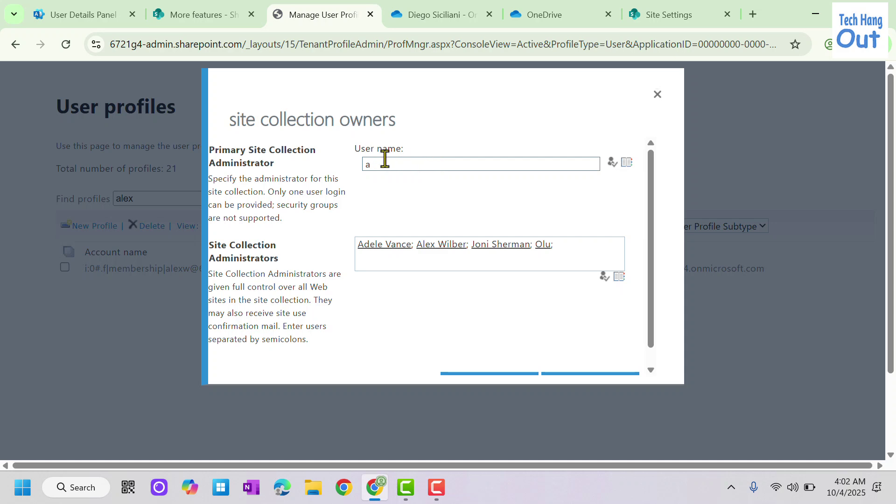
- Try to resolve a new primary site collection administrator from a shortened user name, and clear the entry
{"action": "type", "text": "olu"}
{"action": "left_click", "coordinate": [613, 165]}
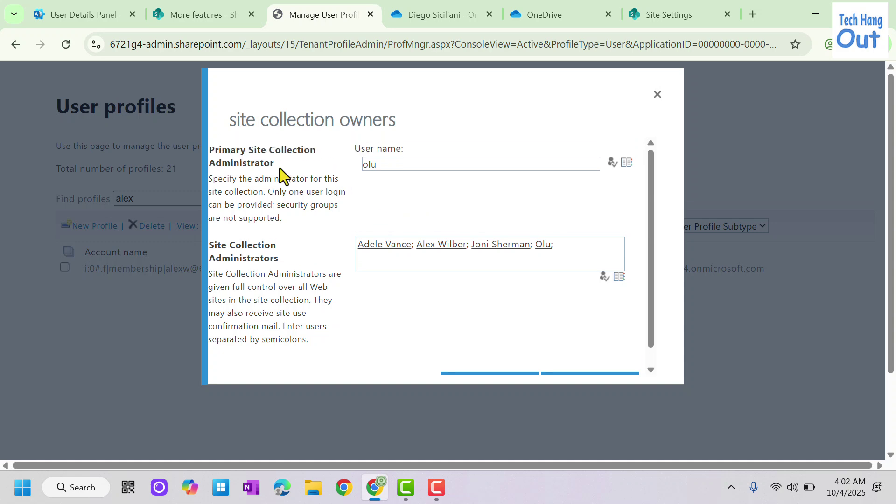
{"action": "left_click", "coordinate": [413, 167]}
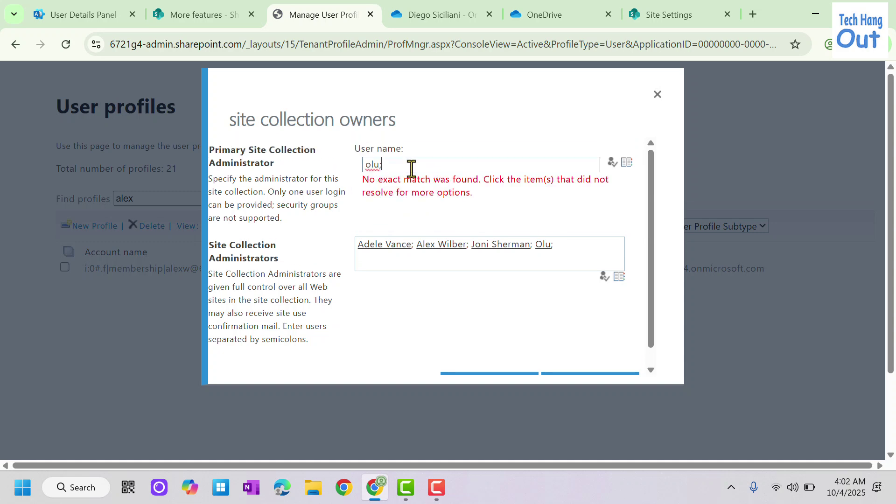
{"action": "left_click_drag", "start_coordinate": [413, 167], "coordinate": [334, 177]}
{"action": "key", "text": "BackSpace"}
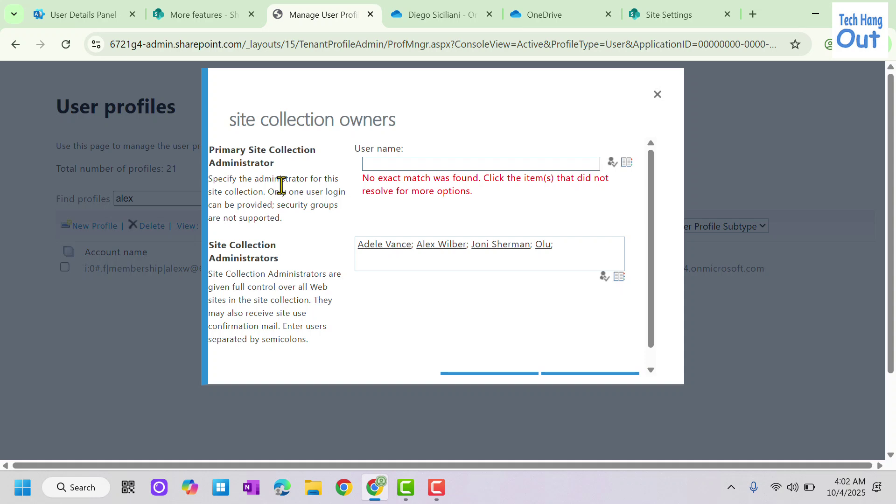
{"action": "scroll", "coordinate": [281, 185], "scroll_direction": "down", "scroll_amount": 1}
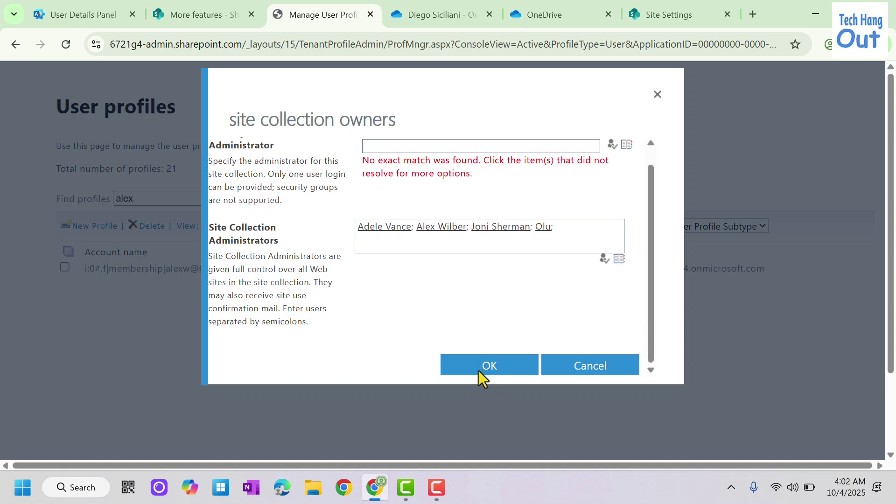
{"action": "scroll", "coordinate": [414, 246], "scroll_direction": "up", "scroll_amount": 1}
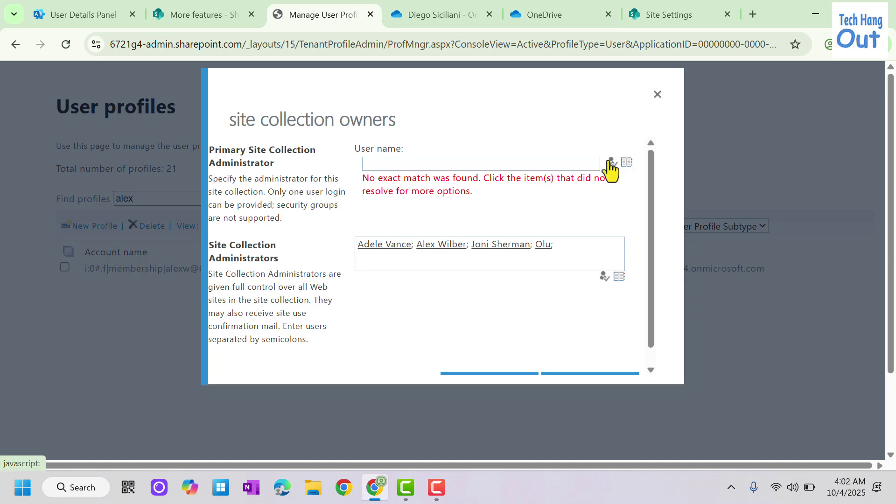
{"action": "left_click", "coordinate": [610, 166]}
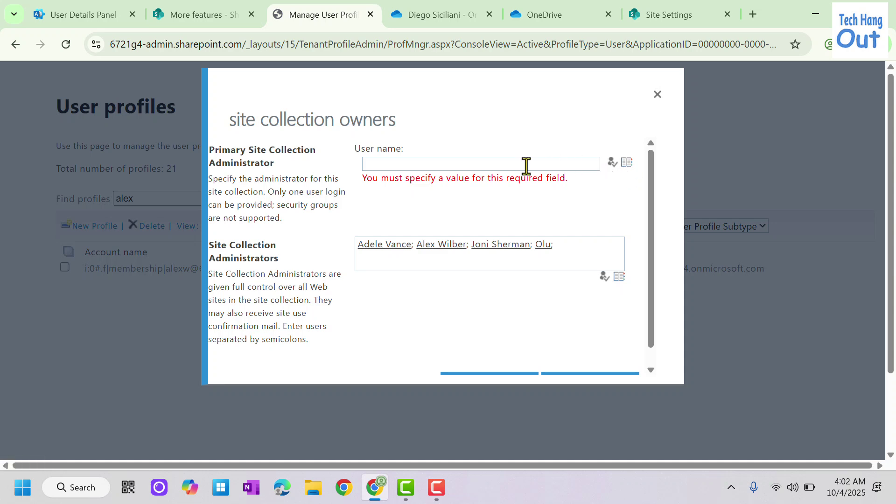
- Enter the new primary site collection administrator's full user name, resolve it, and save the site collection owners
{"action": "left_click", "coordinate": [495, 164]}
{"action": "type", "text": "ol"}
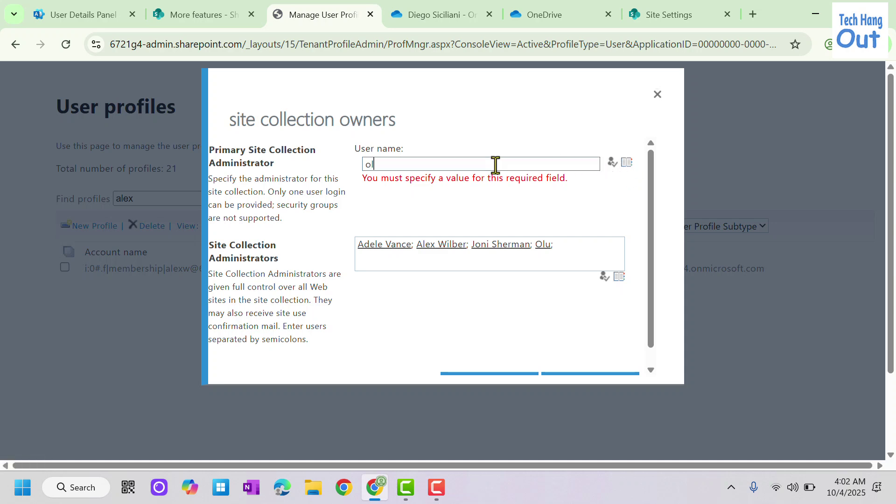
{"action": "type", "text": "usola"}
{"action": "key", "text": "ctrl+k"}
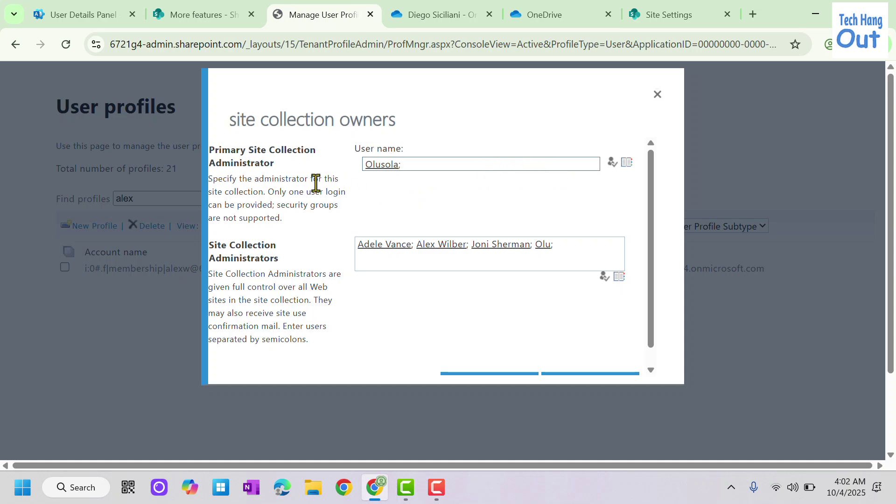
{"action": "scroll", "coordinate": [339, 197], "scroll_direction": "down", "scroll_amount": 1}
{"action": "scroll", "coordinate": [340, 199], "scroll_direction": "up", "scroll_amount": 1}
{"action": "scroll", "coordinate": [357, 197], "scroll_direction": "down", "scroll_amount": 3}
{"action": "left_click", "coordinate": [488, 297]}
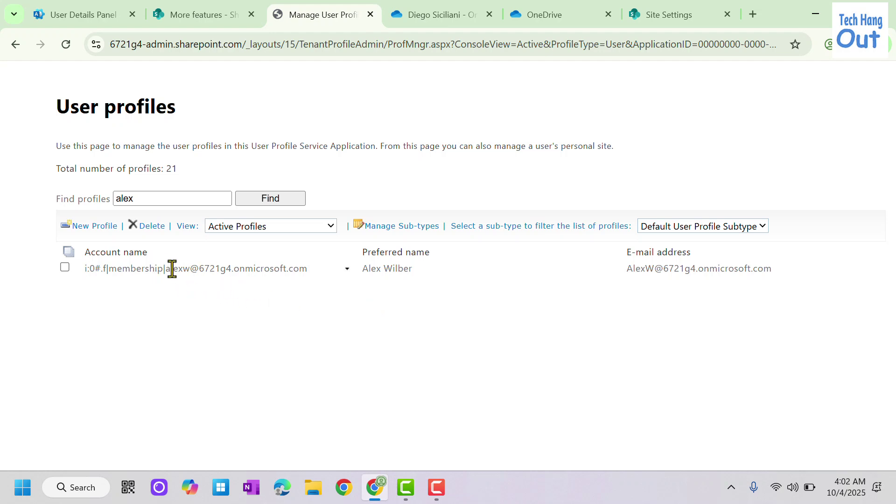
- Reopen the profile's site collection owners, remove the profile's own user from the additional site collection administrators, and save
{"action": "left_click", "coordinate": [346, 270]}
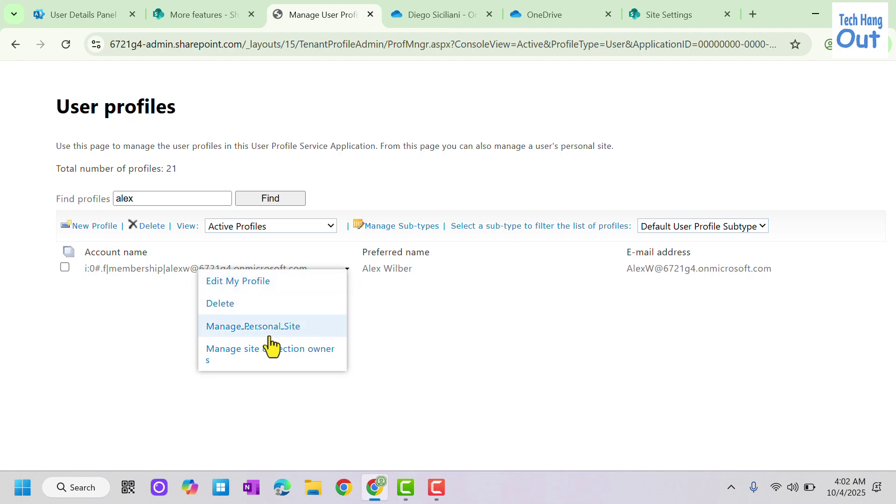
{"action": "left_click", "coordinate": [261, 357]}
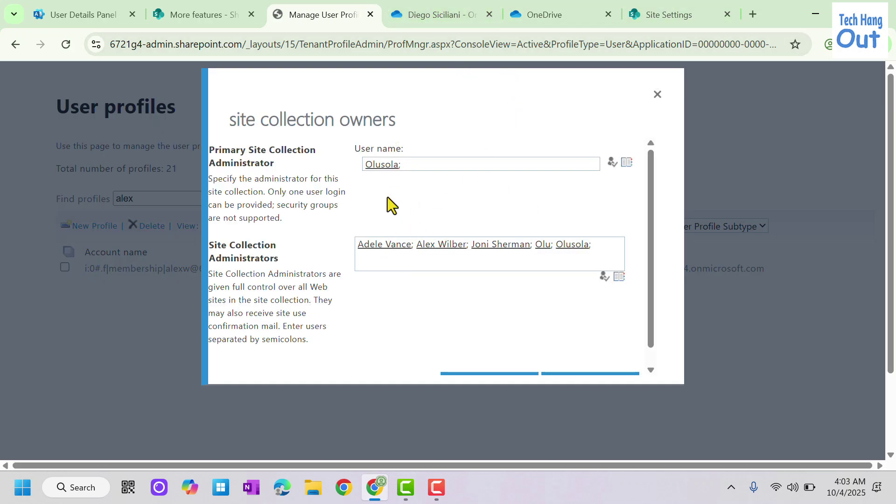
{"action": "left_click", "coordinate": [467, 252]}
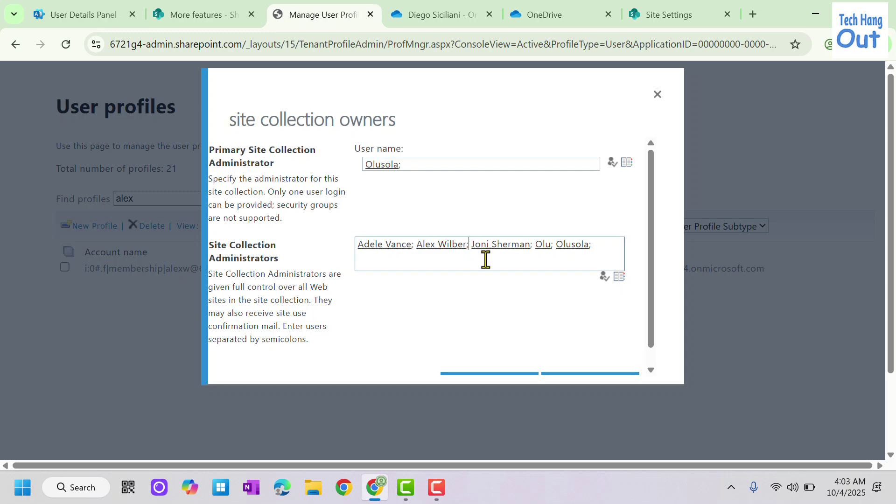
{"action": "key", "text": "BackSpace"}
{"action": "key", "text": "BackSpace"}
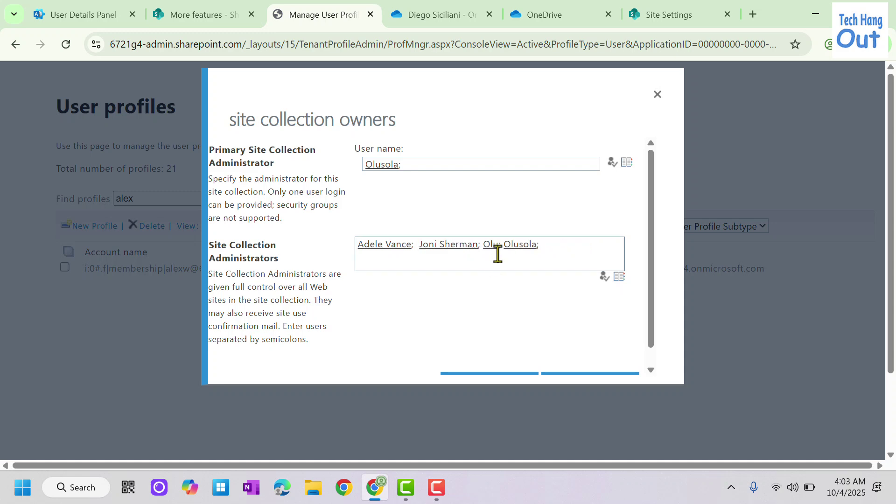
{"action": "key", "text": "BackSpace"}
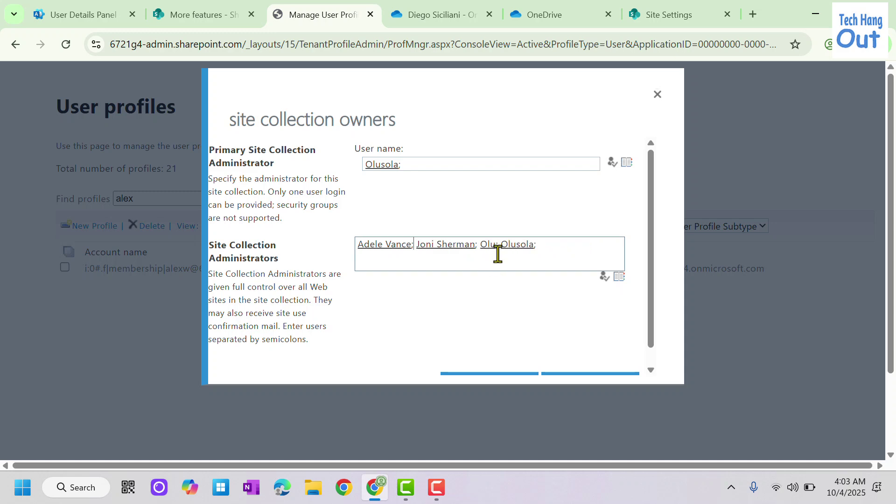
{"action": "scroll", "coordinate": [448, 234], "scroll_direction": "down", "scroll_amount": 1}
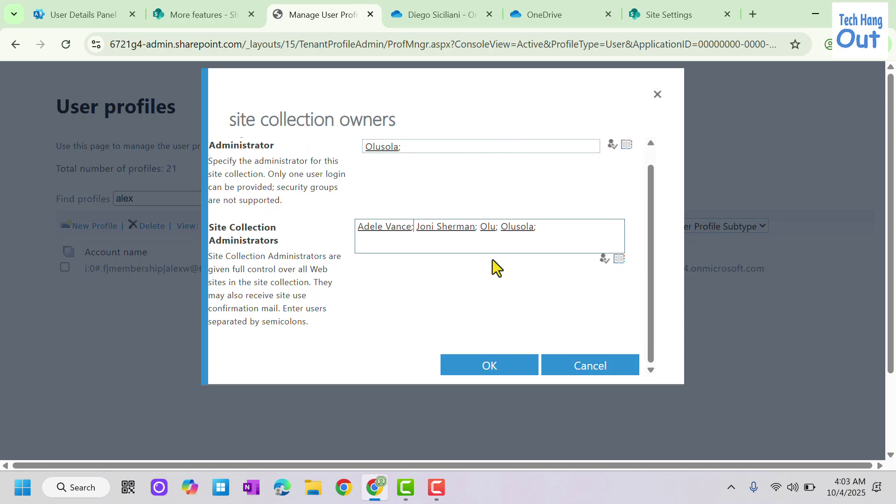
{"action": "left_click", "coordinate": [498, 365]}
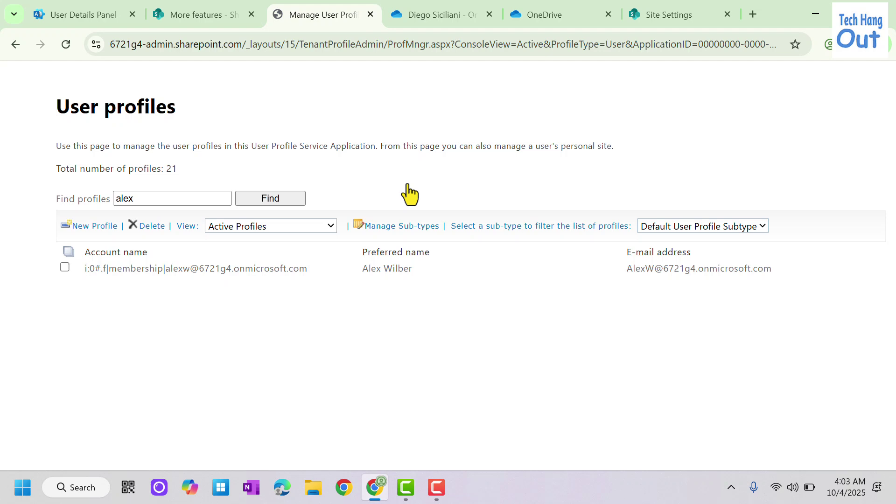
- Revisit the More features page of the SharePoint admin center, and return to the user profiles page
{"action": "left_click", "coordinate": [198, 21]}
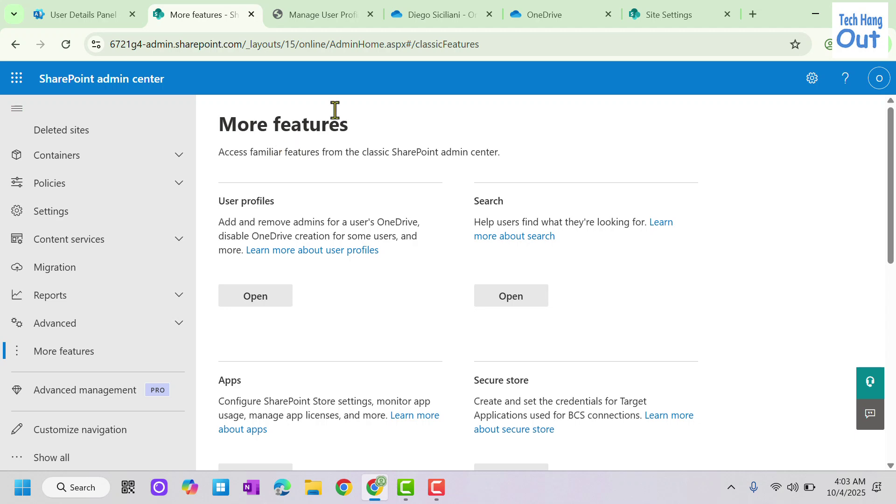
{"action": "left_click", "coordinate": [311, 20]}
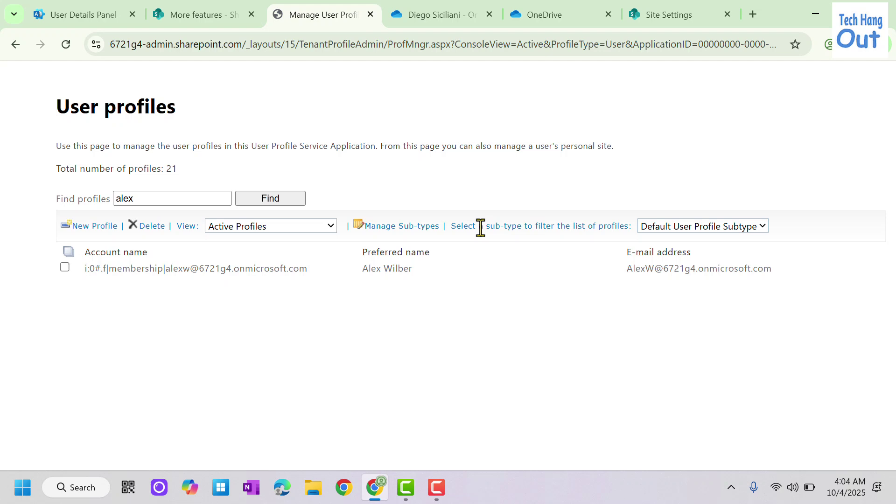
{"action": "left_click", "coordinate": [441, 488]}
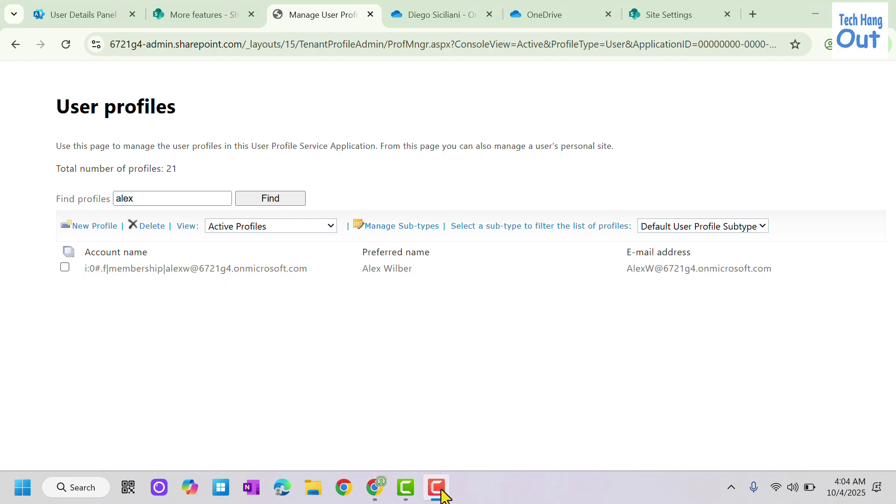